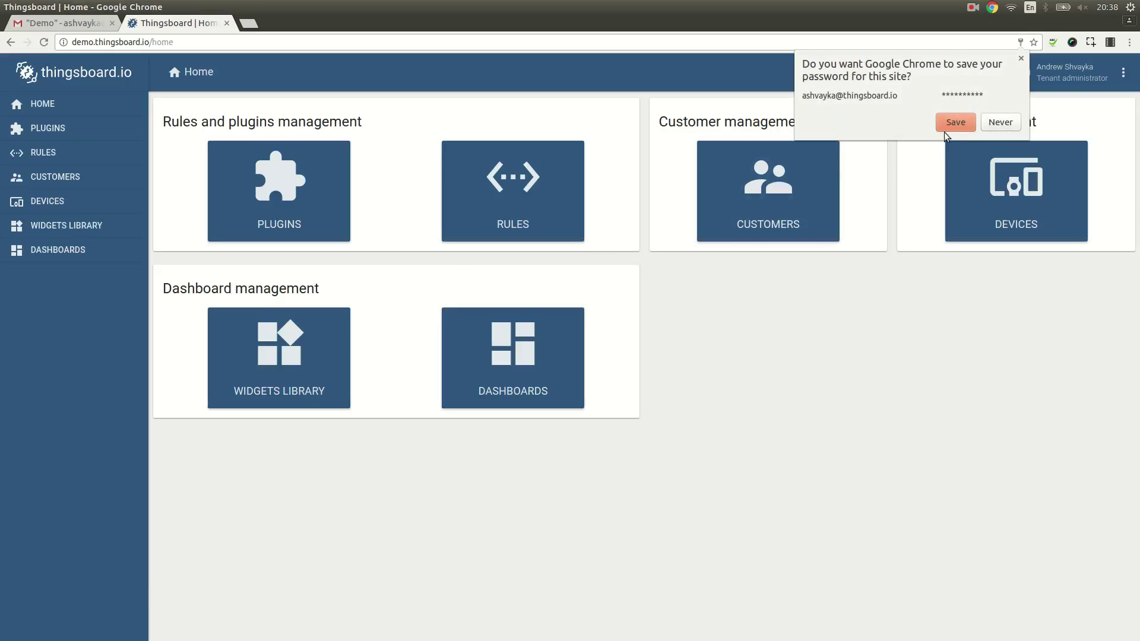
# Step: Save the login password in Chrome and open the Customers page from the Home tiles
pyautogui.click(956, 121)
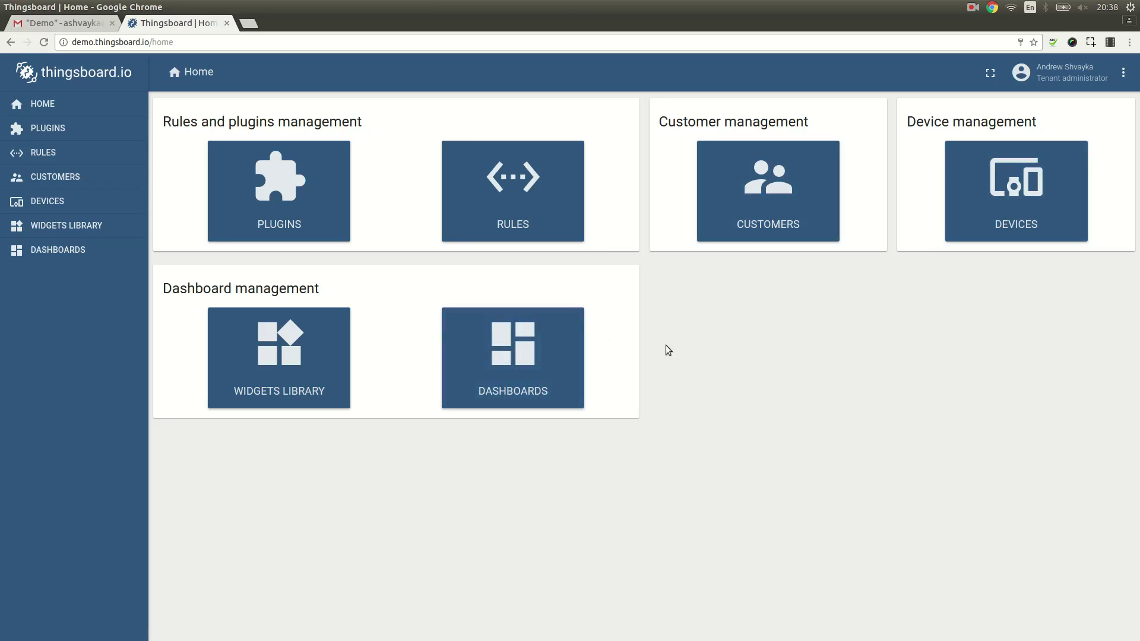
pyautogui.click(749, 239)
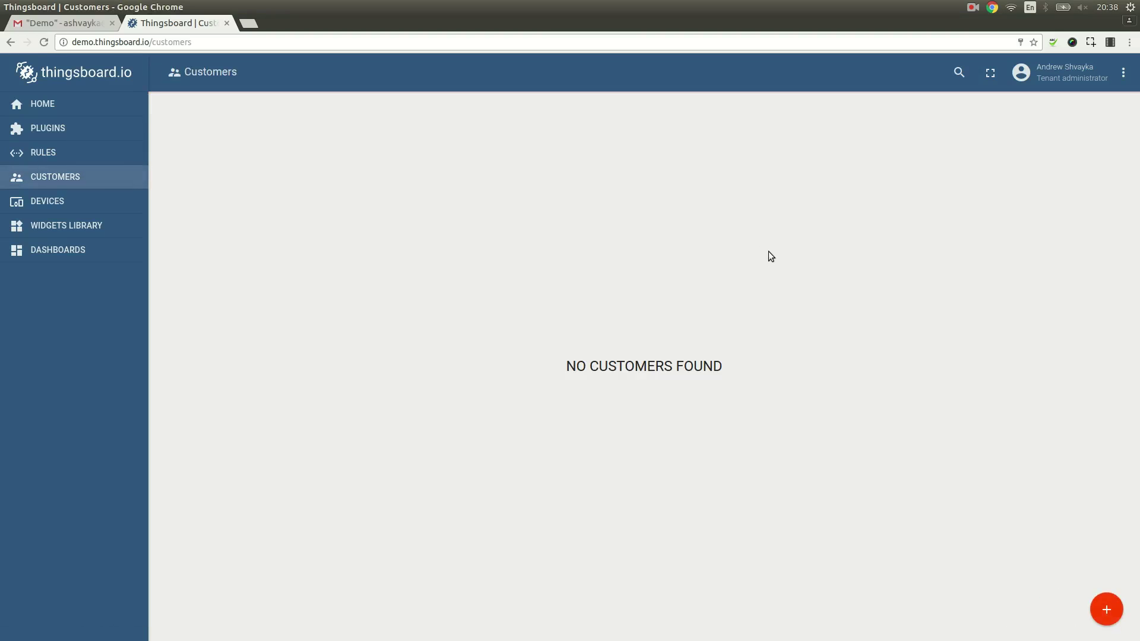
# Step: Create a new customer titled 'Alice'
pyautogui.click(1106, 605)
pyautogui.click(446, 197)
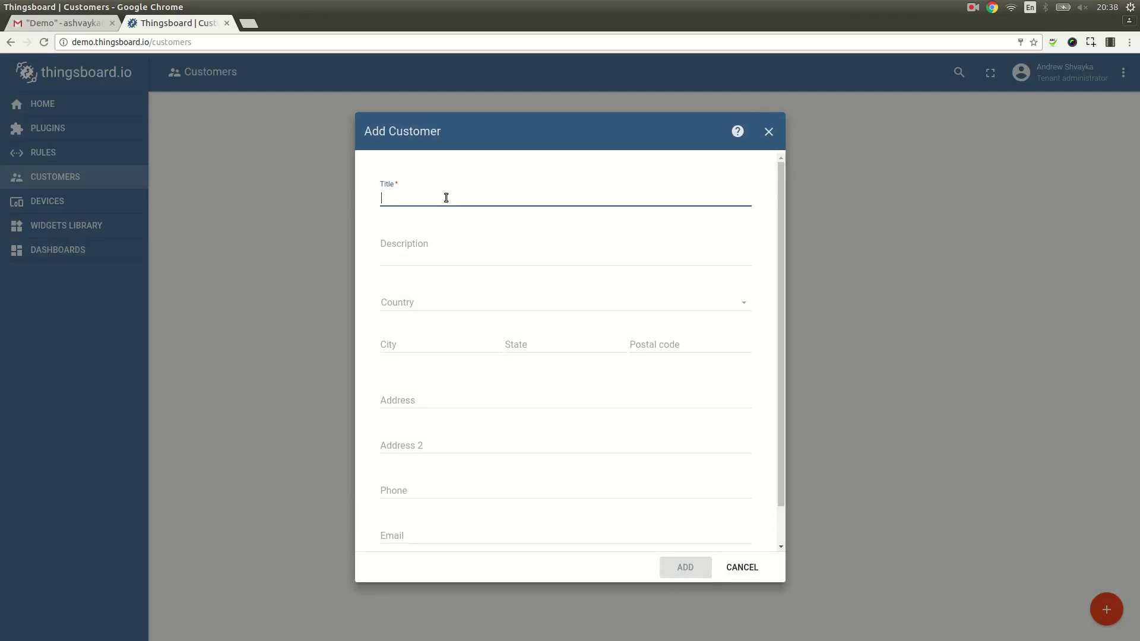
pyautogui.write('Alice')
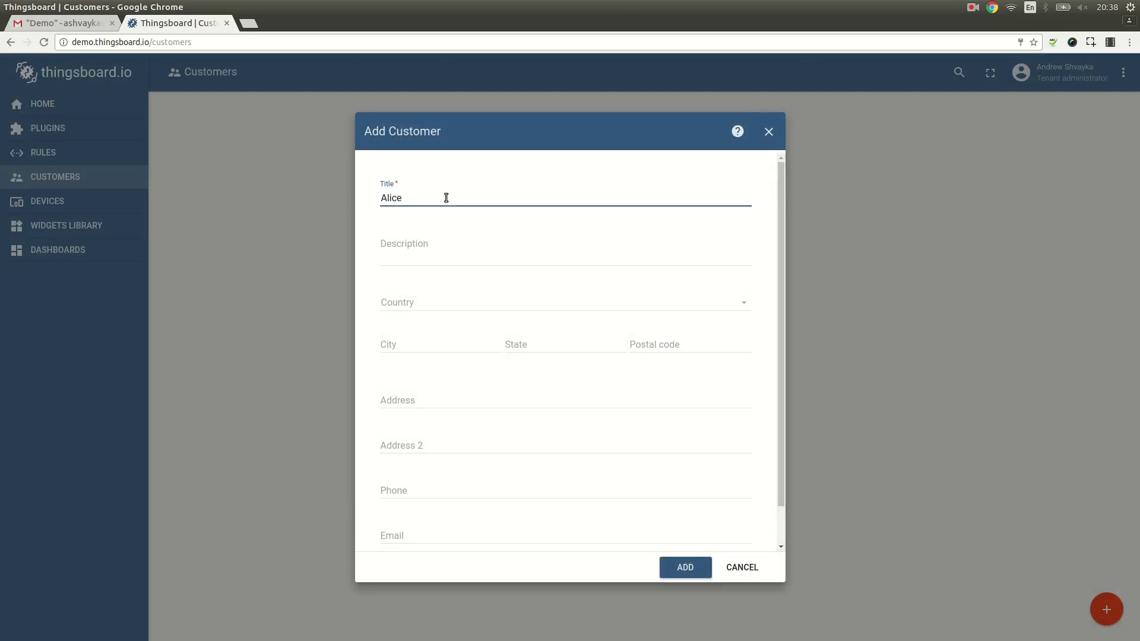
pyautogui.press('Return')
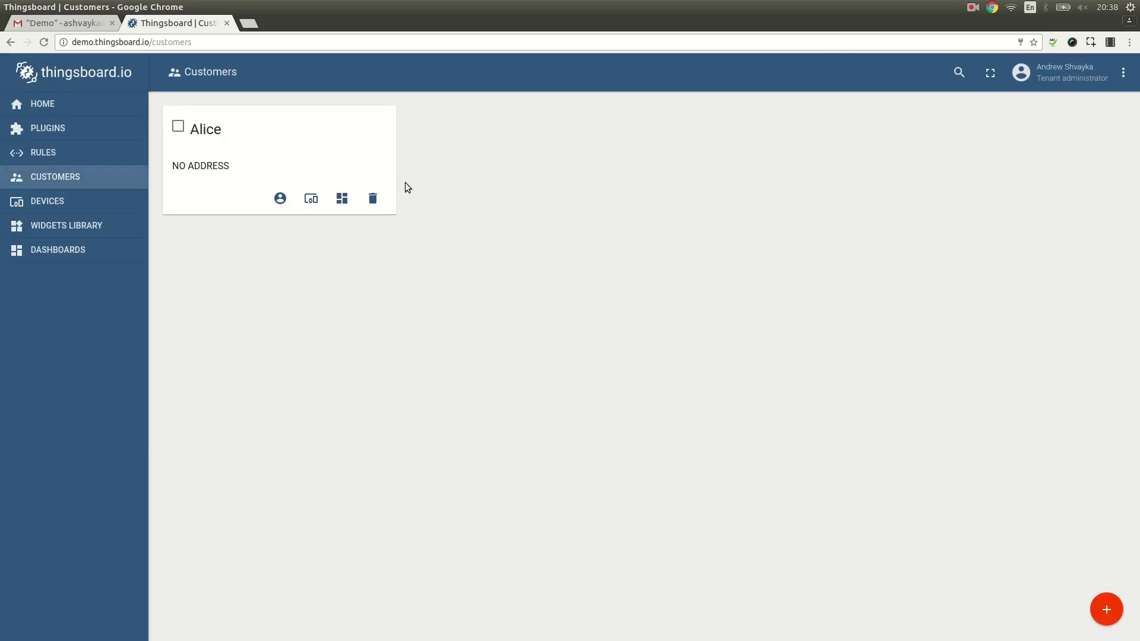
# Step: Add a user with the user's e-mail and first name to Alice, then return to Customers
pyautogui.click(305, 168)
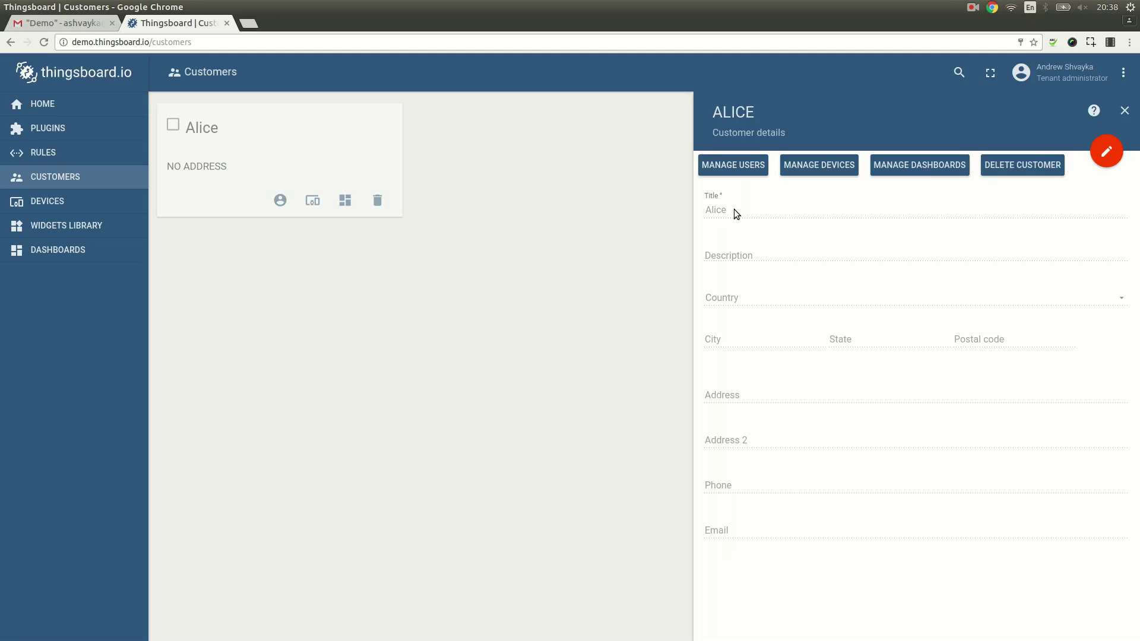
pyautogui.click(734, 166)
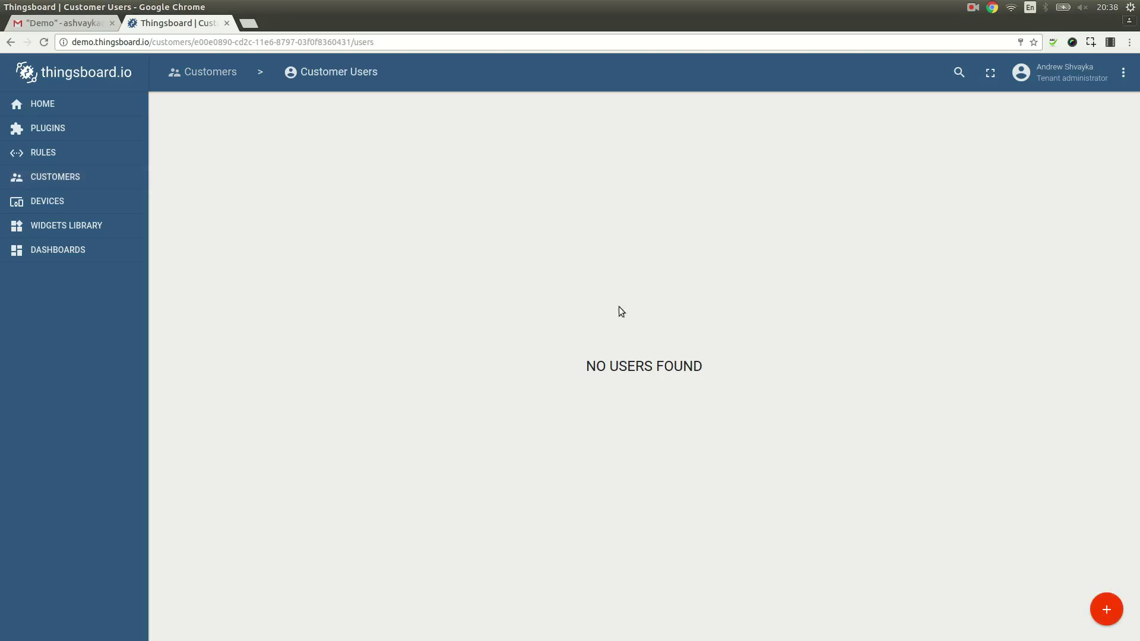
pyautogui.click(1107, 608)
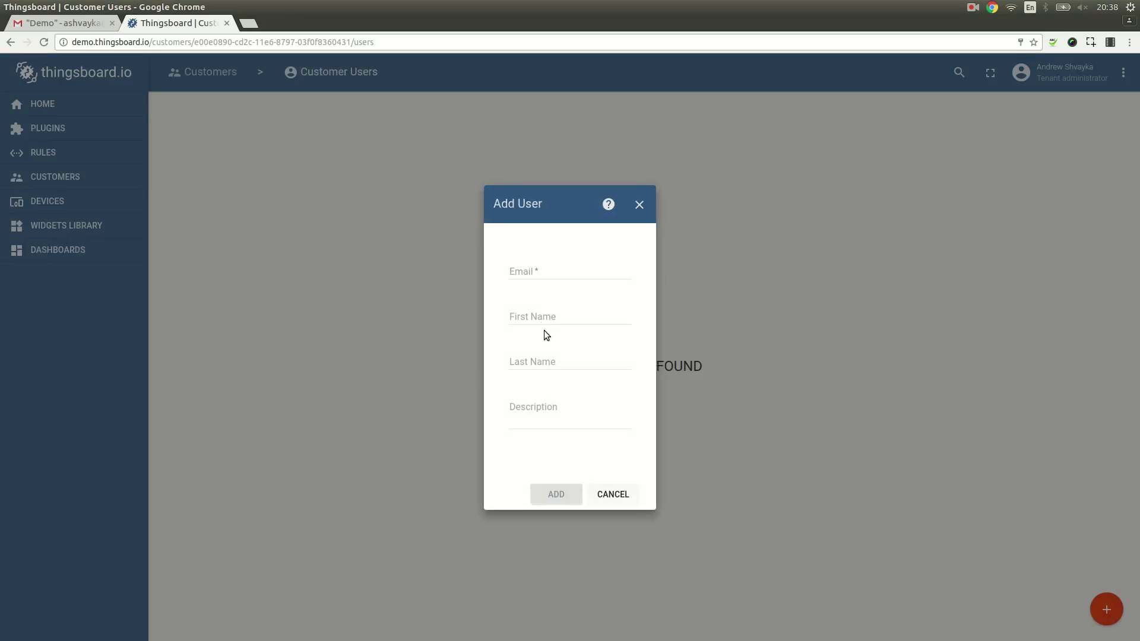
pyautogui.click(534, 272)
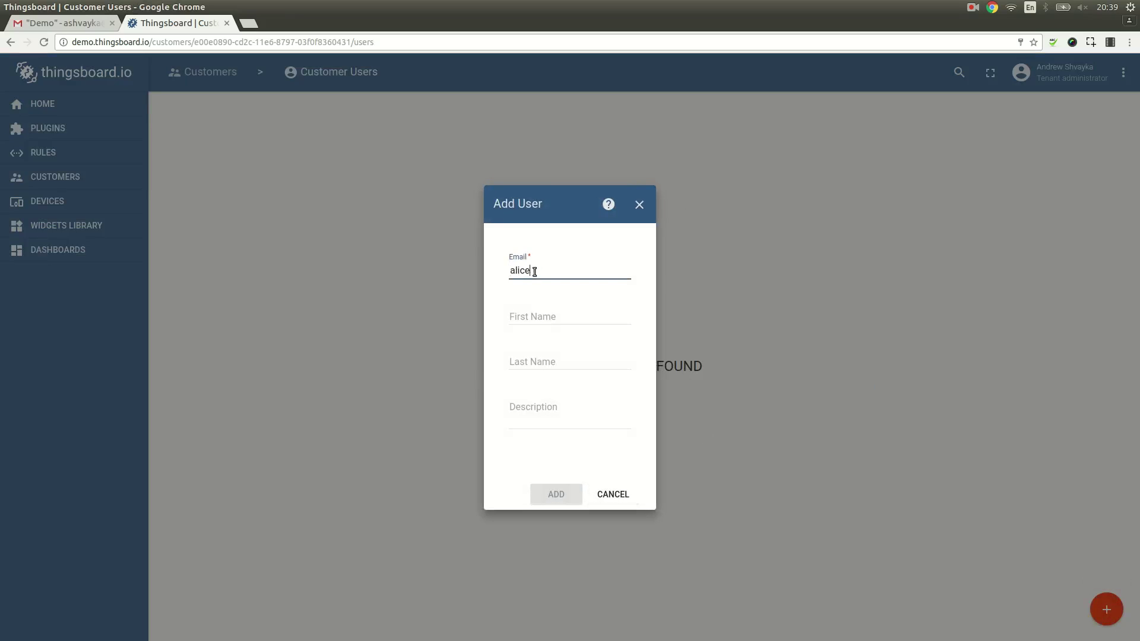
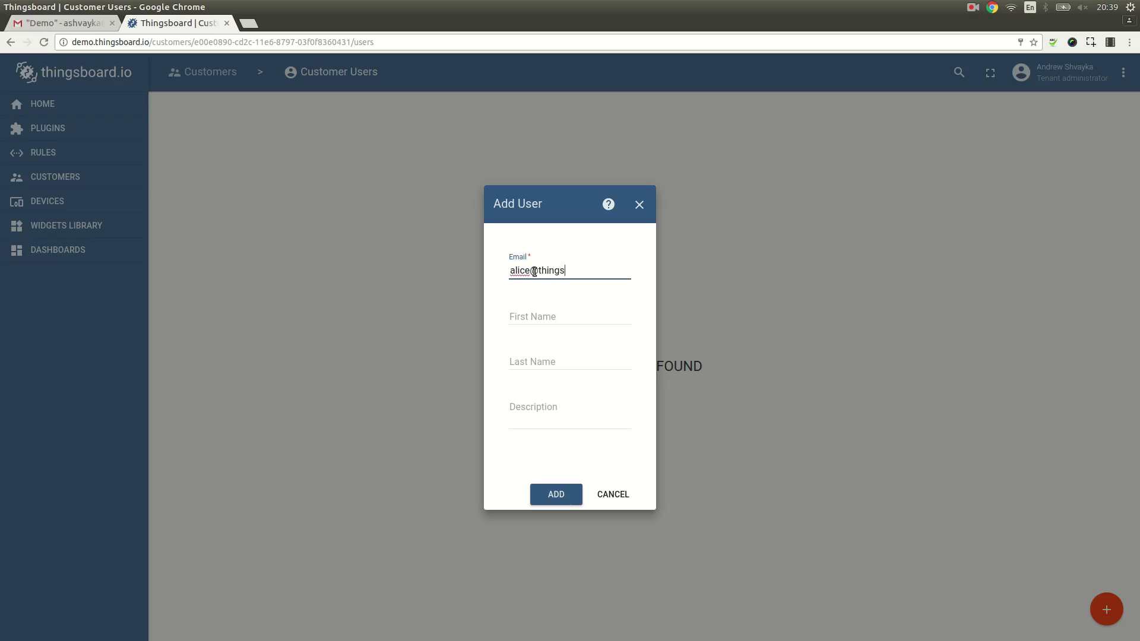
pyautogui.click(555, 314)
pyautogui.write('Alice')
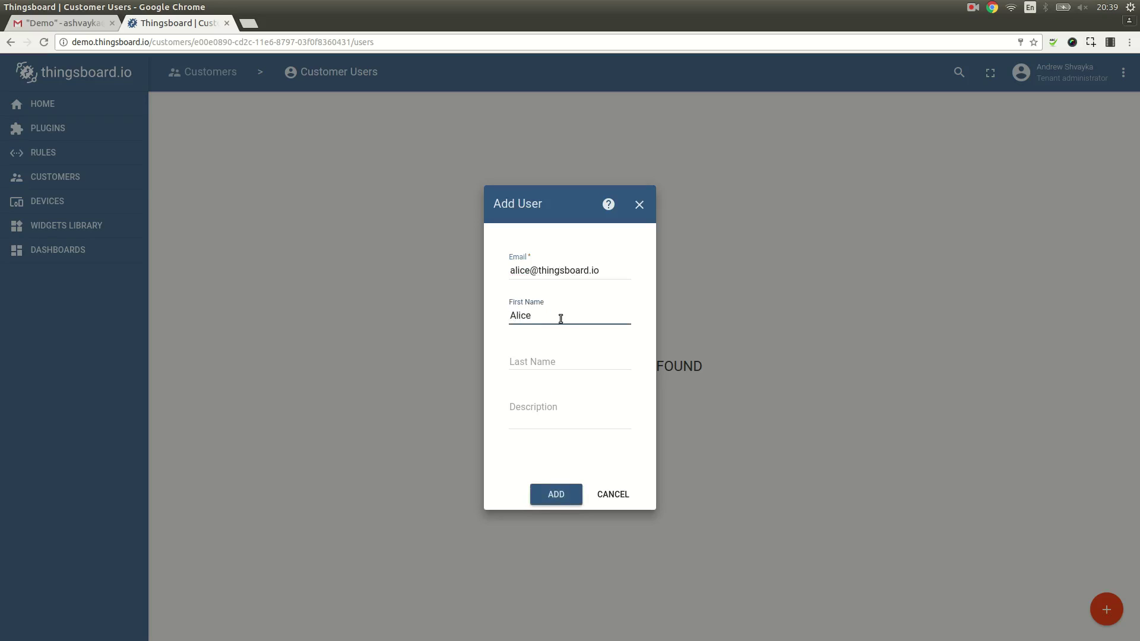
pyautogui.click(555, 496)
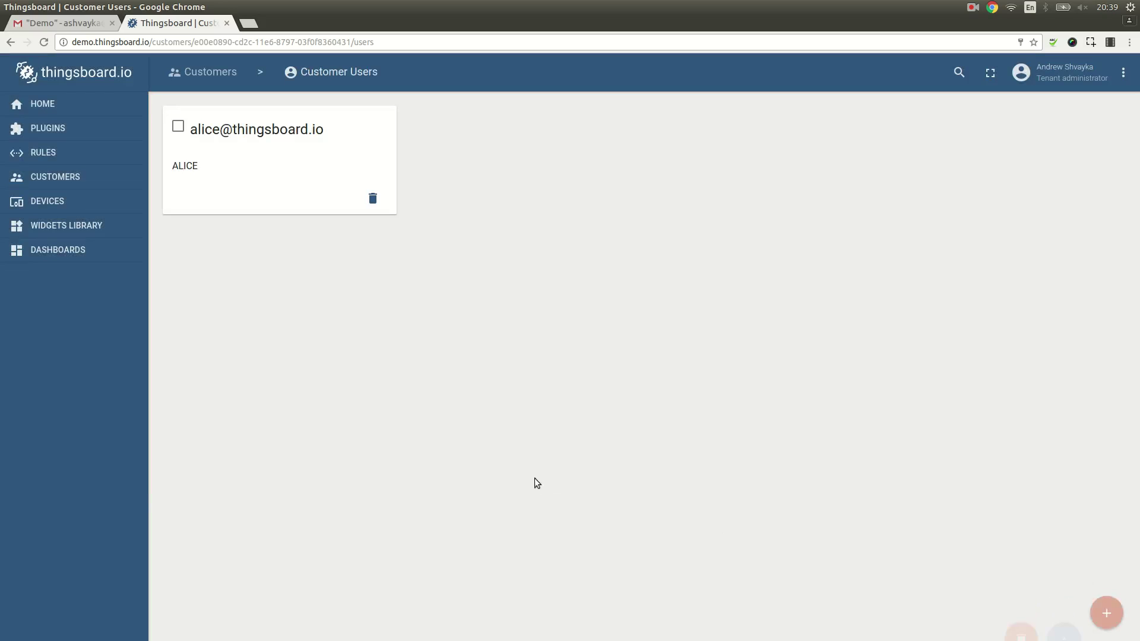
pyautogui.click(209, 70)
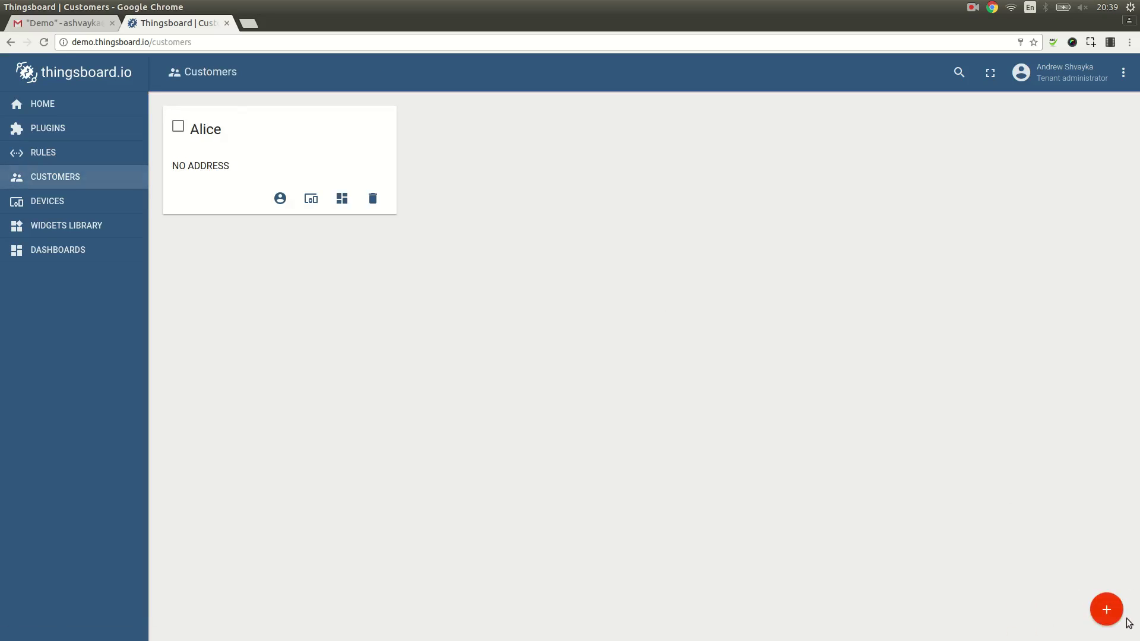
# Step: Create a second customer titled 'Bob'
pyautogui.click(1108, 611)
pyautogui.click(459, 189)
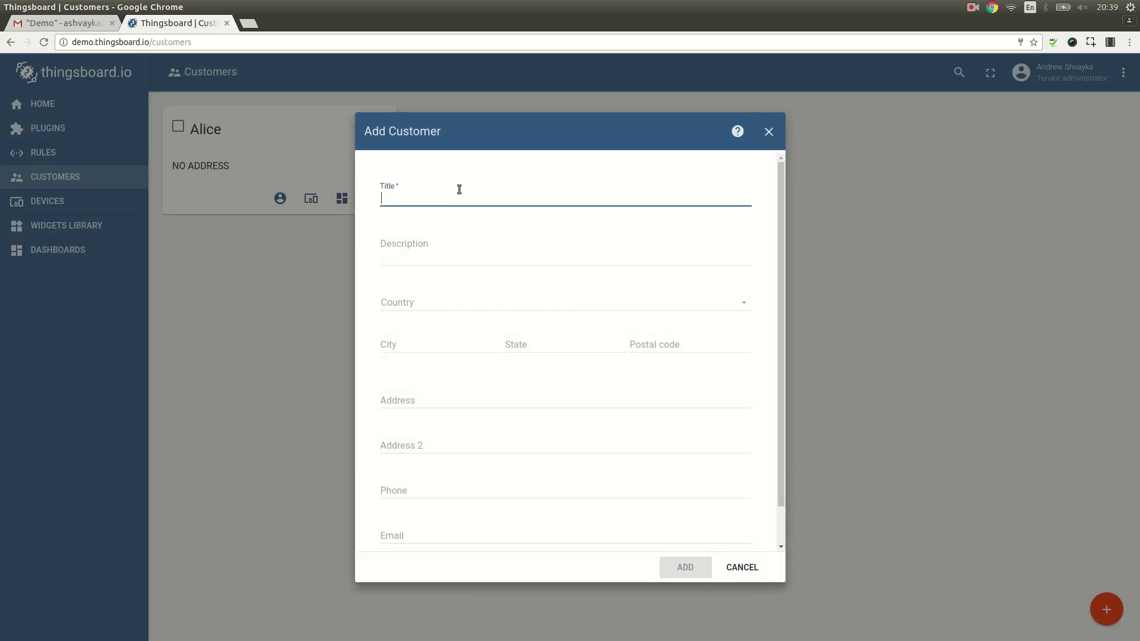
pyautogui.write('Bob')
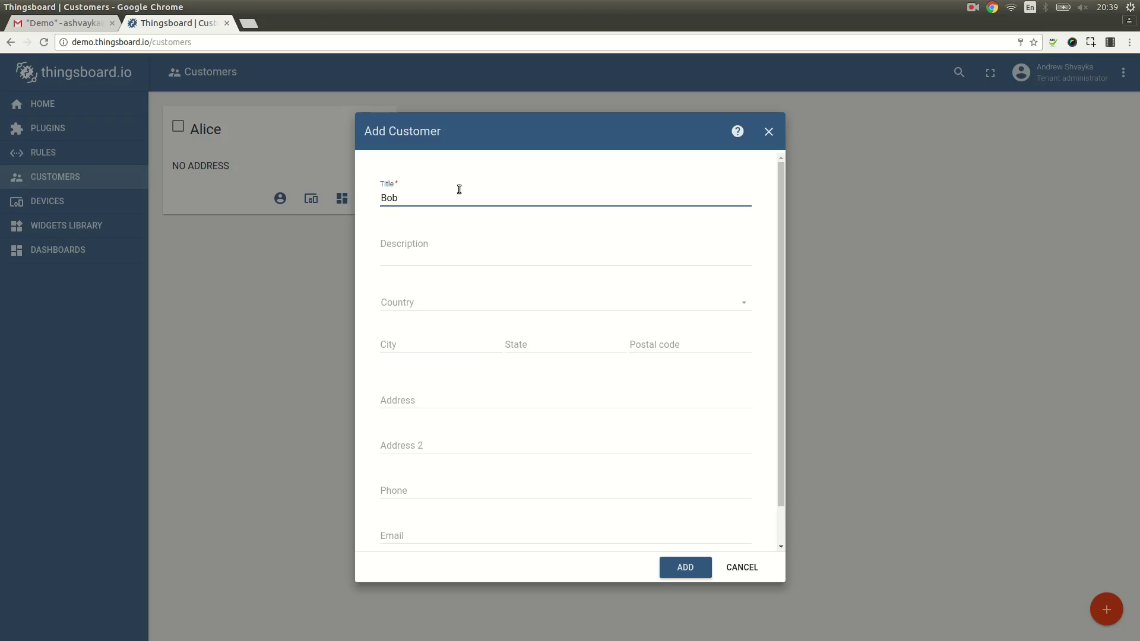
pyautogui.click(687, 568)
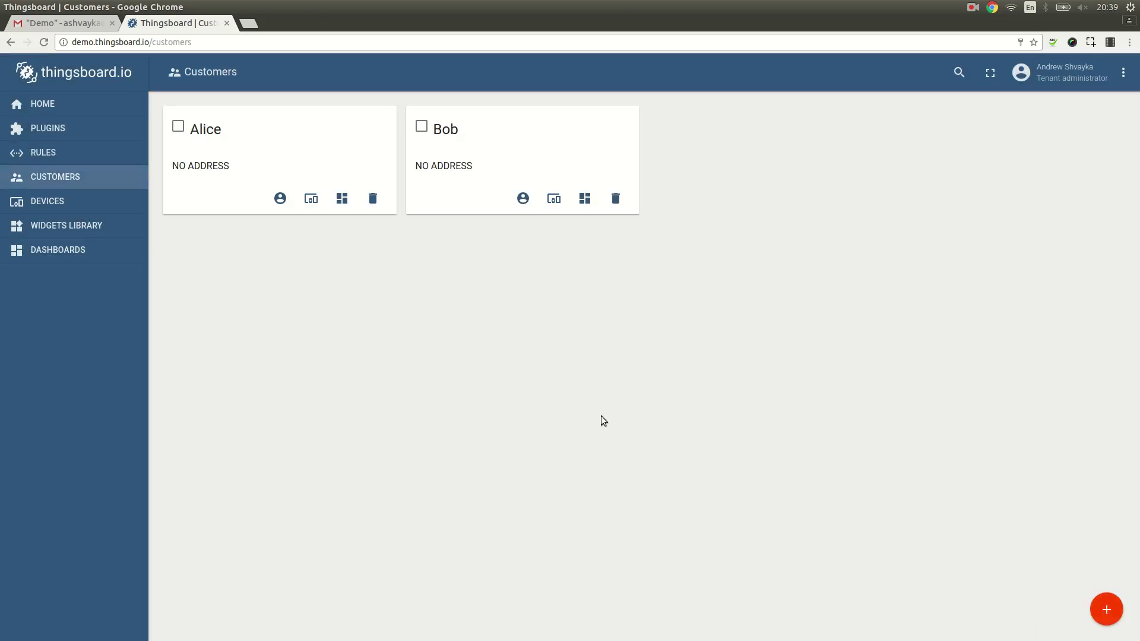
# Step: Add a user account to Bob with the user's e-mail and first name
pyautogui.click(523, 198)
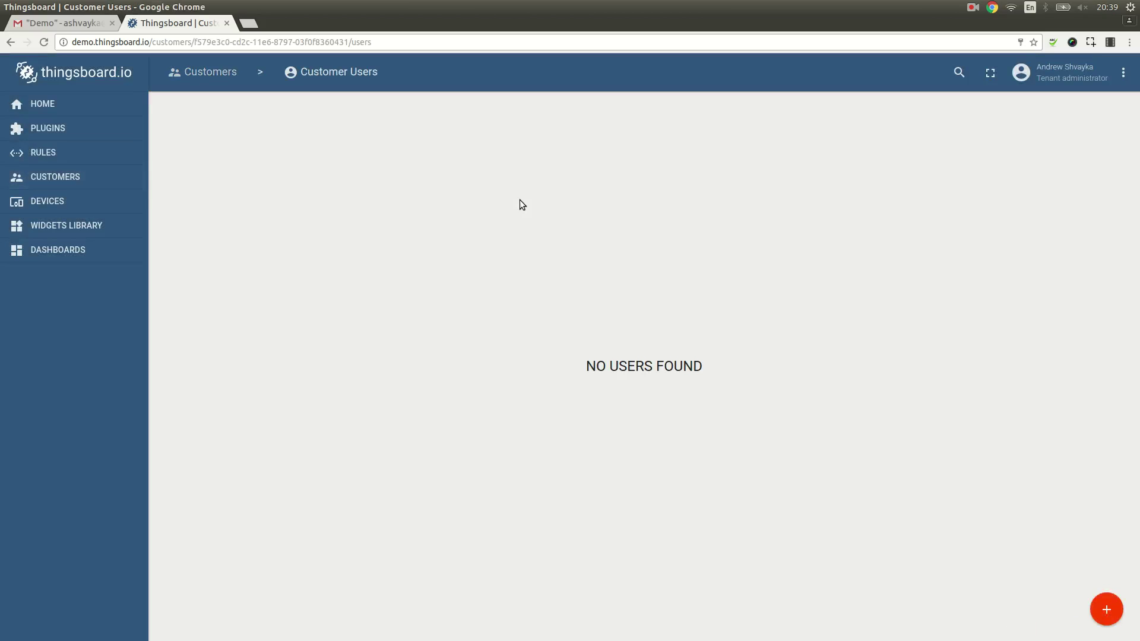
pyautogui.click(1107, 609)
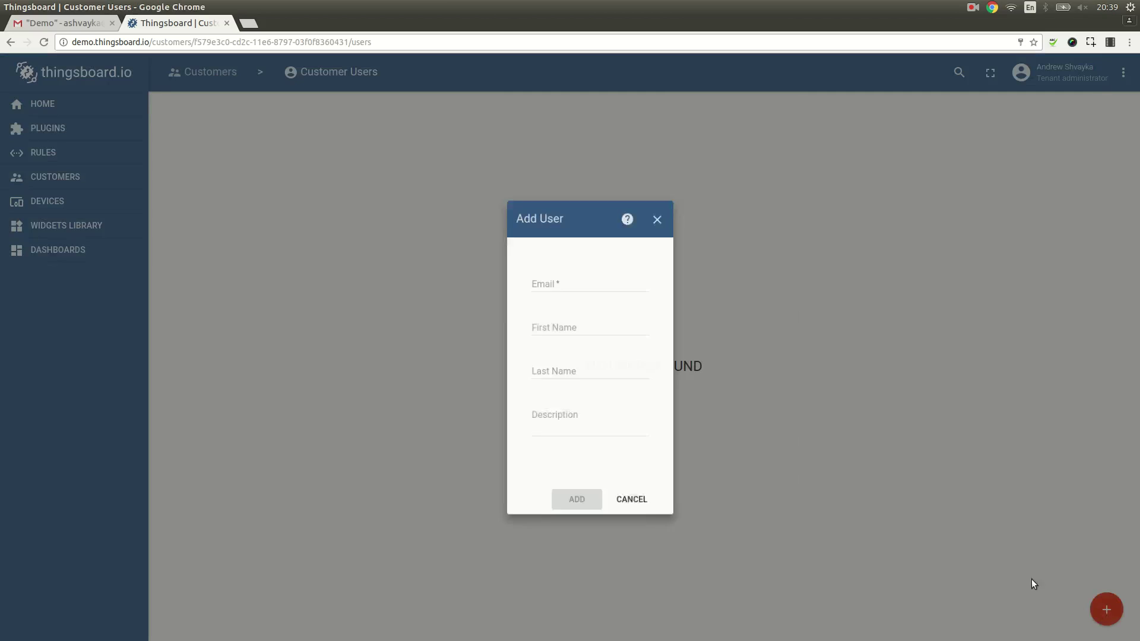
pyautogui.click(551, 272)
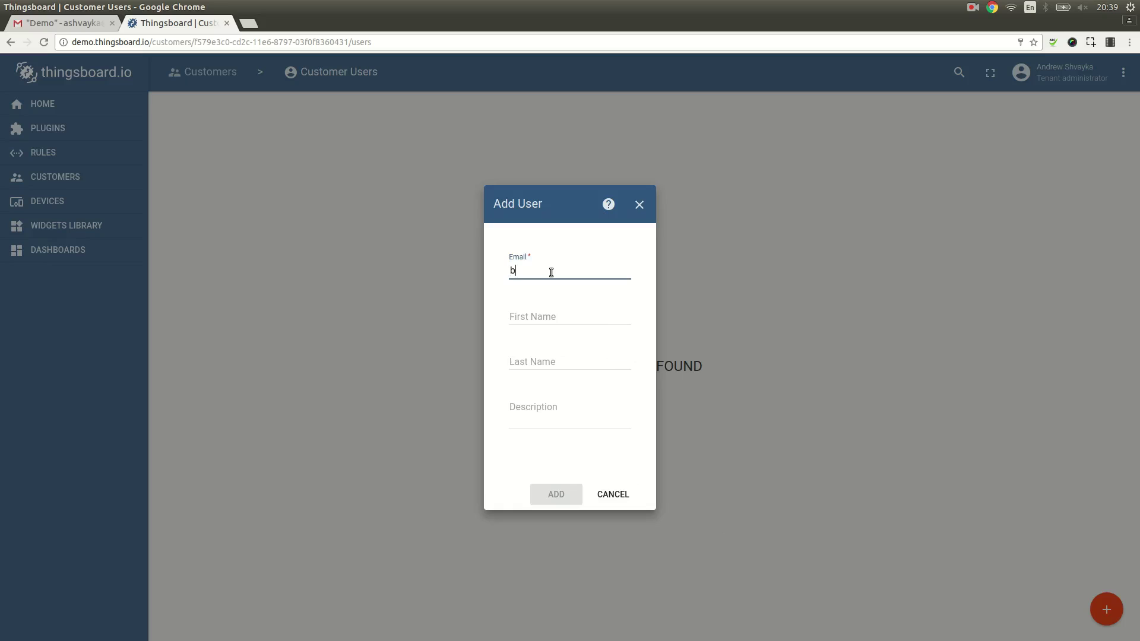
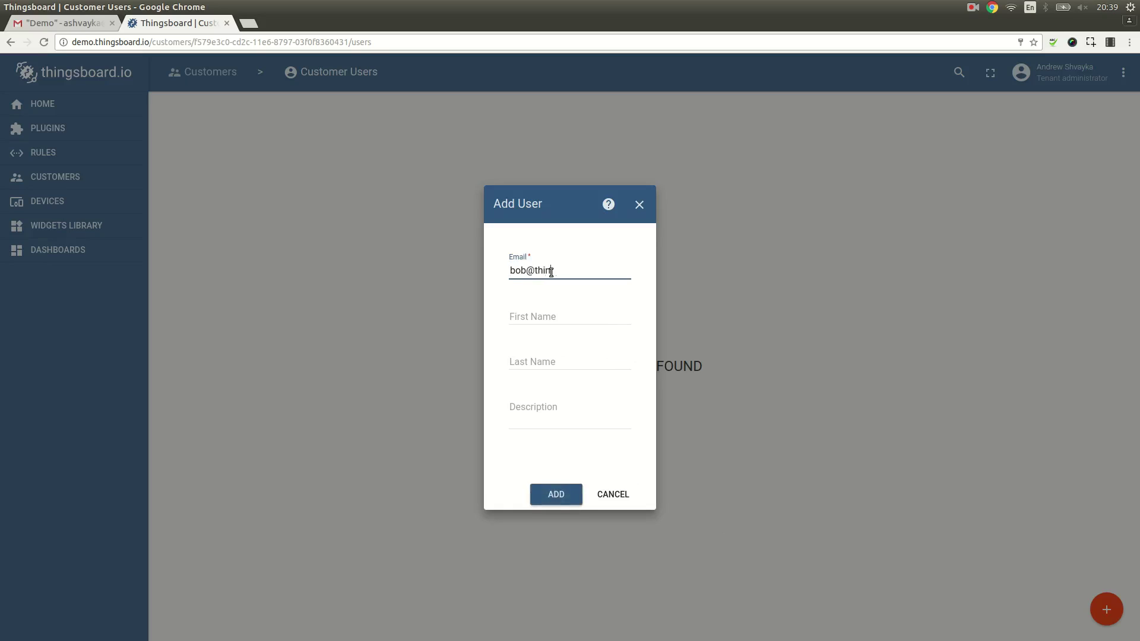
pyautogui.press('Tab')
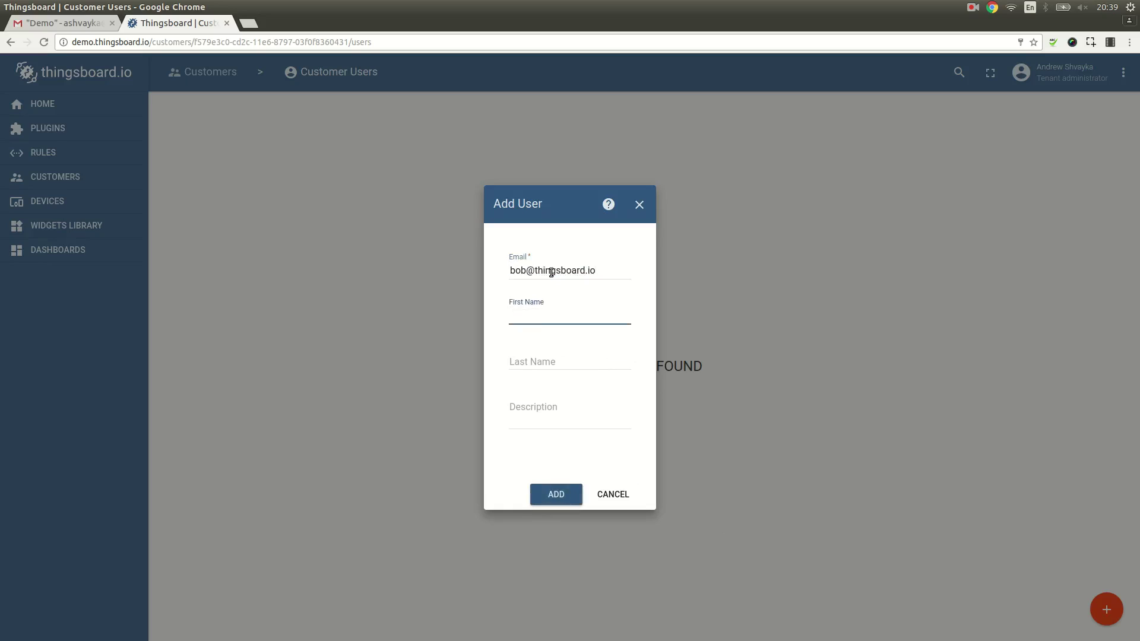
pyautogui.write('Bob')
pyautogui.click(557, 495)
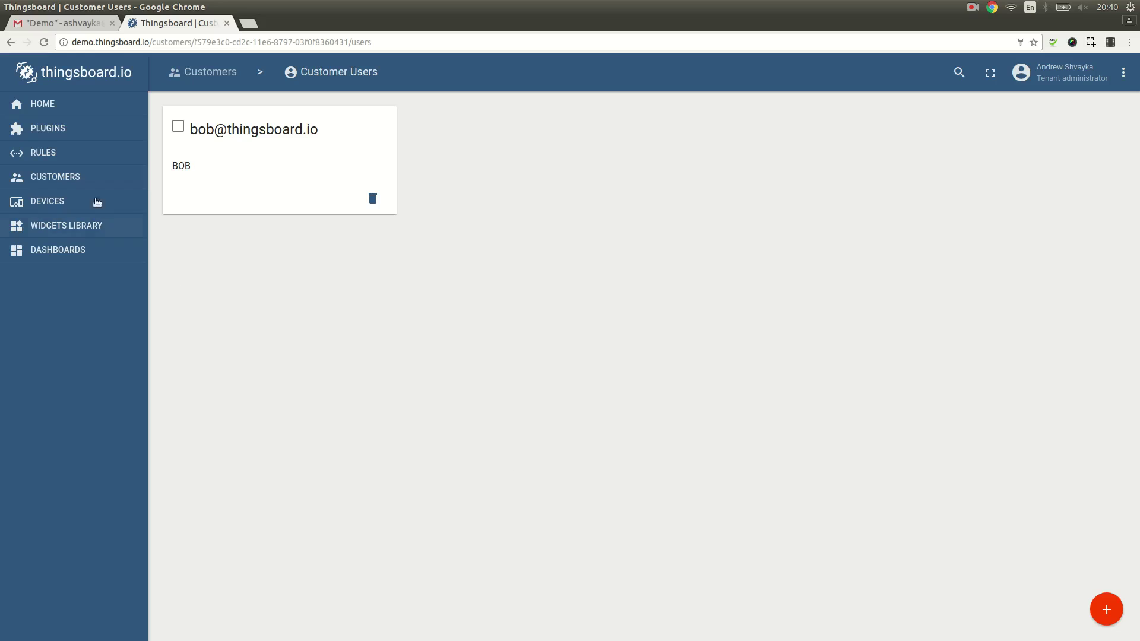
# Step: On the Devices page, create 'Device A' and then 'Device B'
pyautogui.click(68, 200)
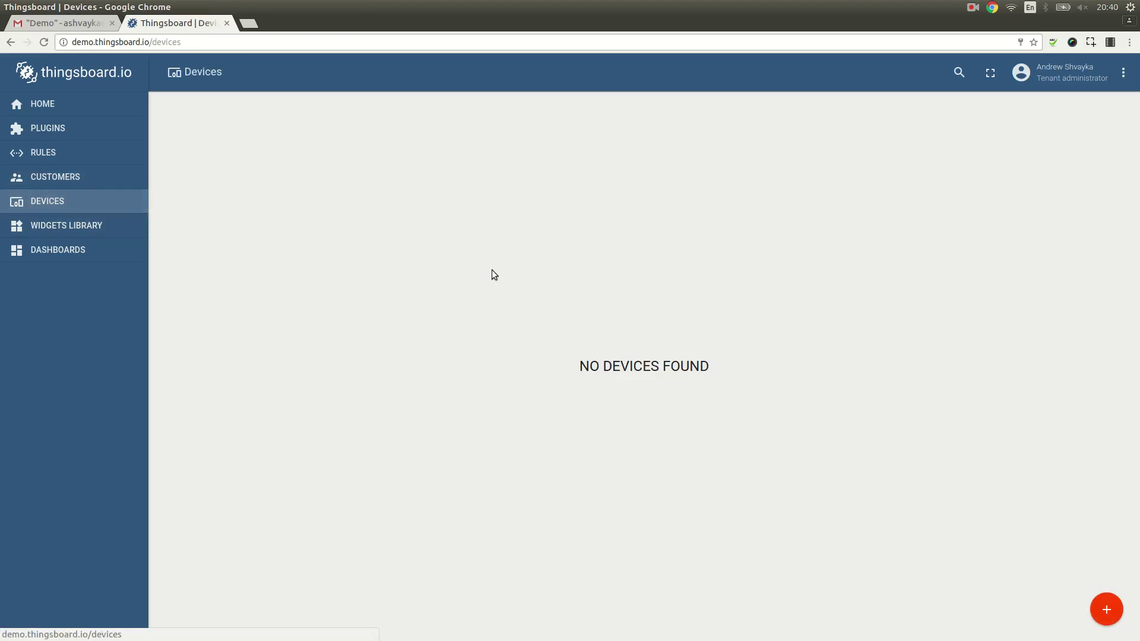
pyautogui.click(1106, 609)
pyautogui.click(538, 315)
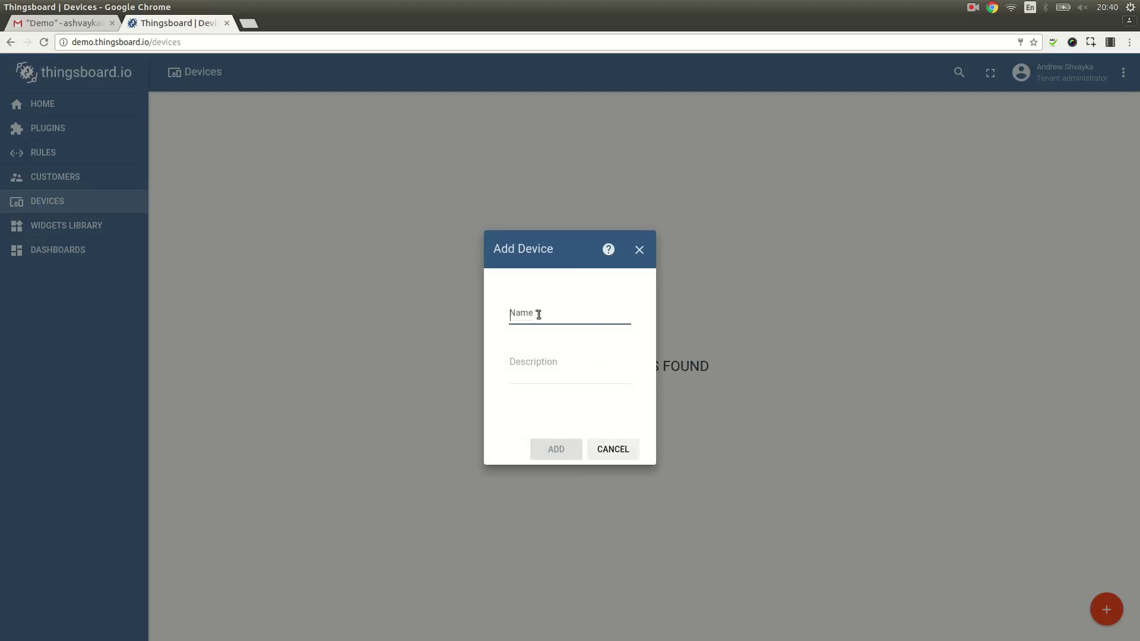
pyautogui.write('Device A')
pyautogui.click(555, 450)
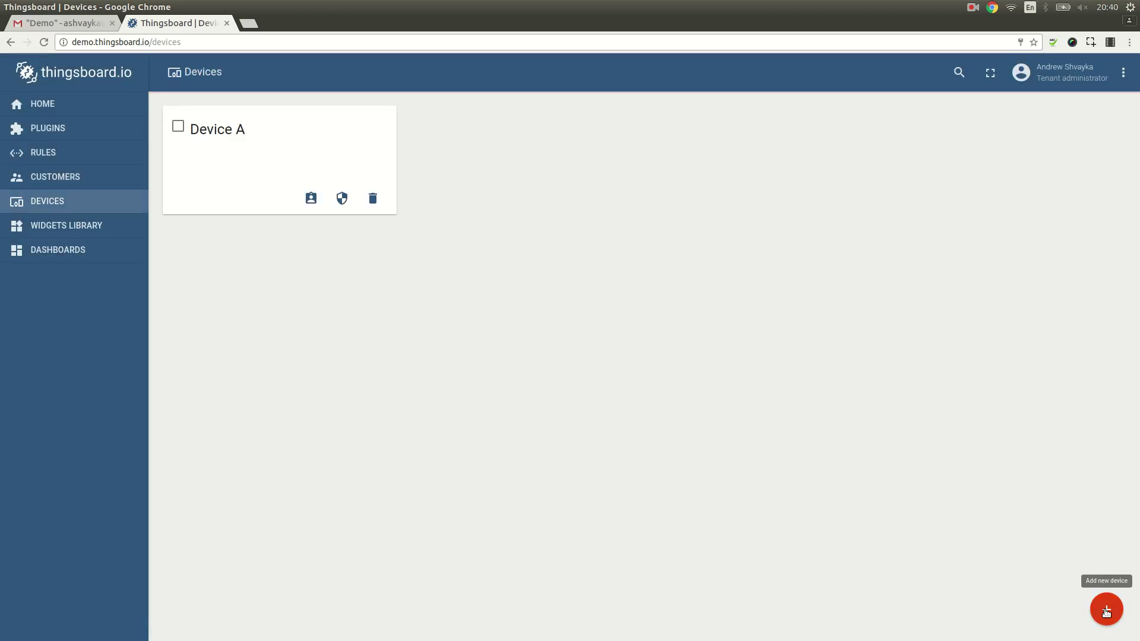
pyautogui.click(1106, 609)
pyautogui.click(592, 319)
pyautogui.write('De')
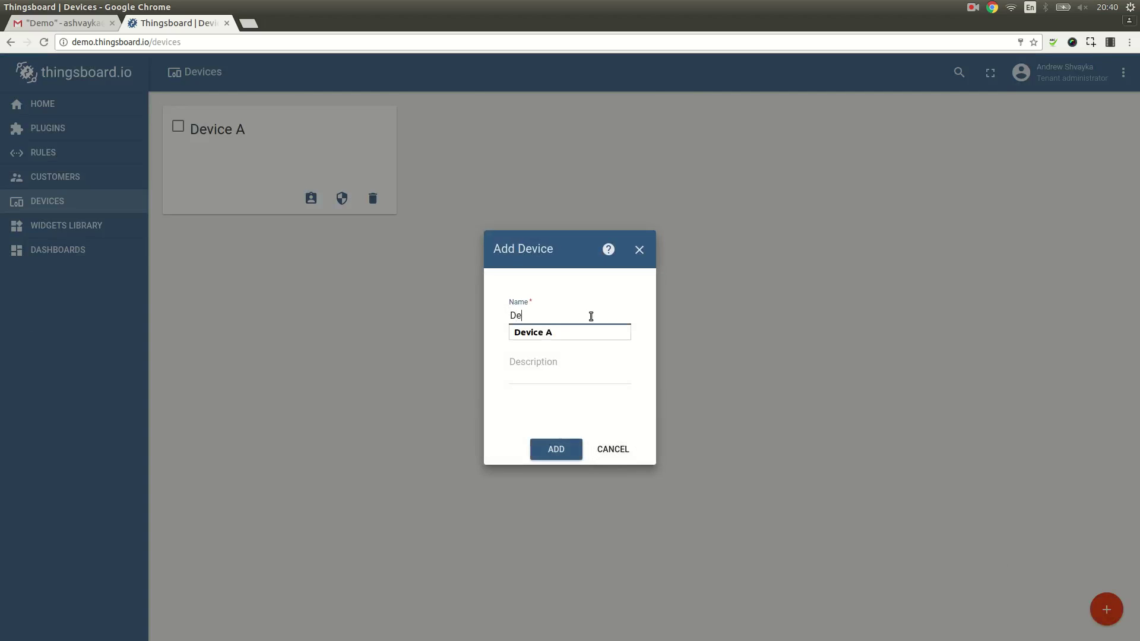
pyautogui.write('vice B')
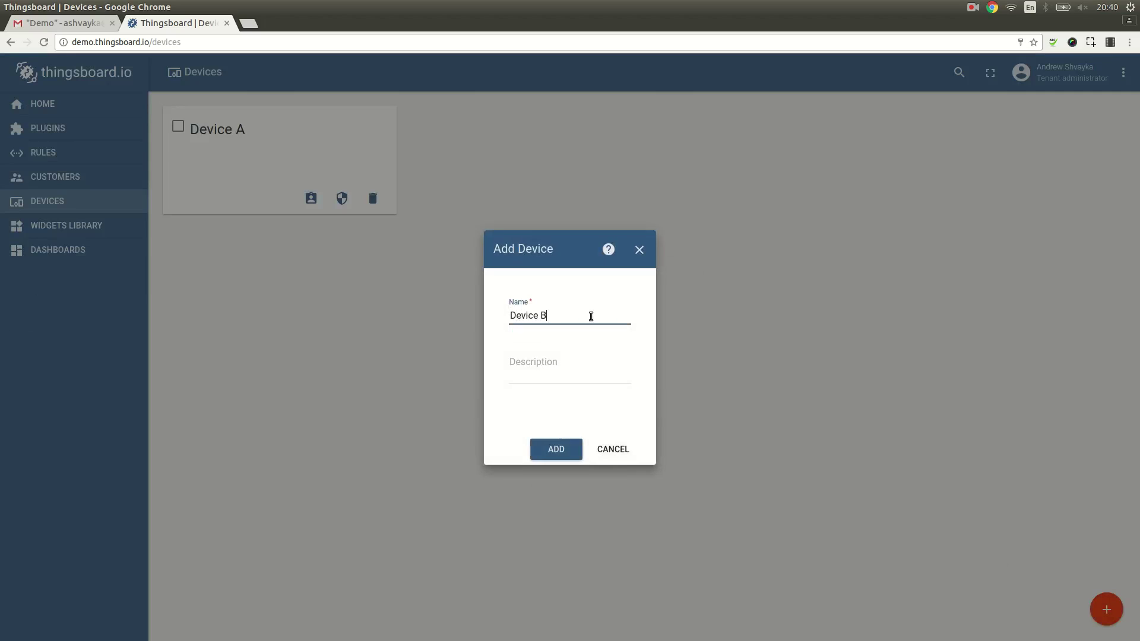
pyautogui.click(560, 450)
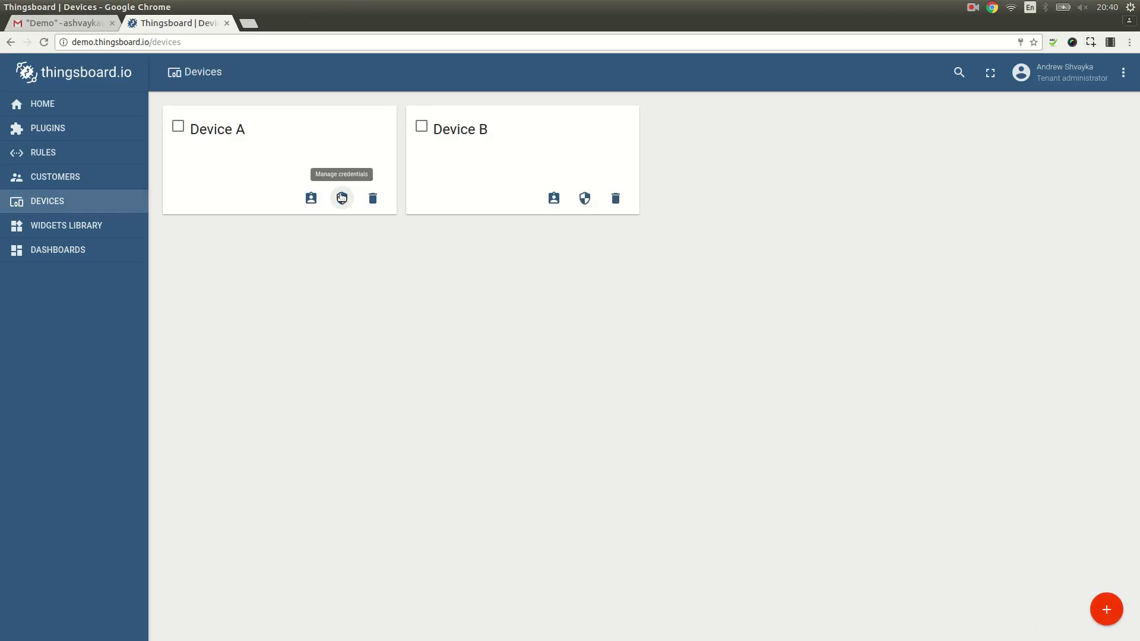
# Step: Use each device's assign icon to give Device A to Alice and Device B to Bob
pyautogui.click(313, 197)
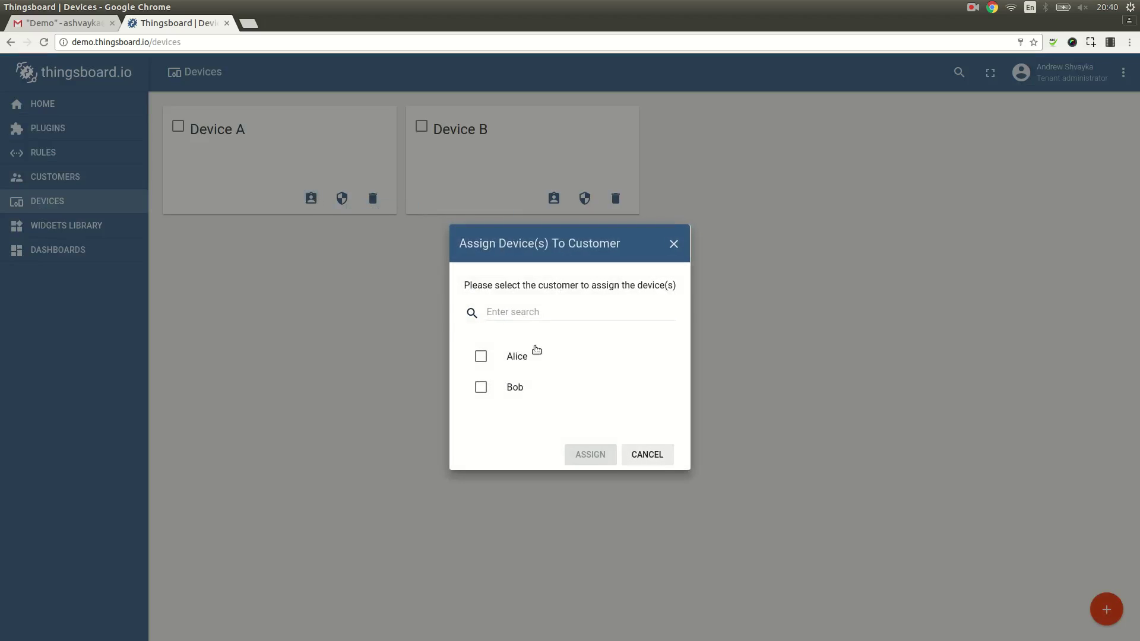
pyautogui.click(481, 356)
pyautogui.click(579, 456)
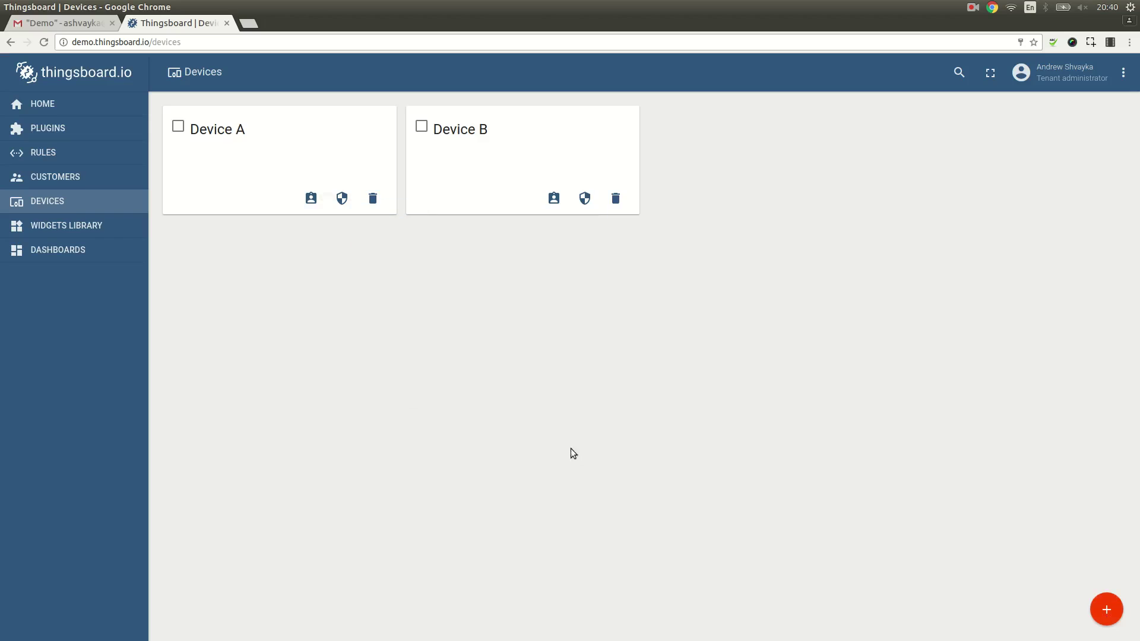
pyautogui.click(554, 198)
pyautogui.click(481, 387)
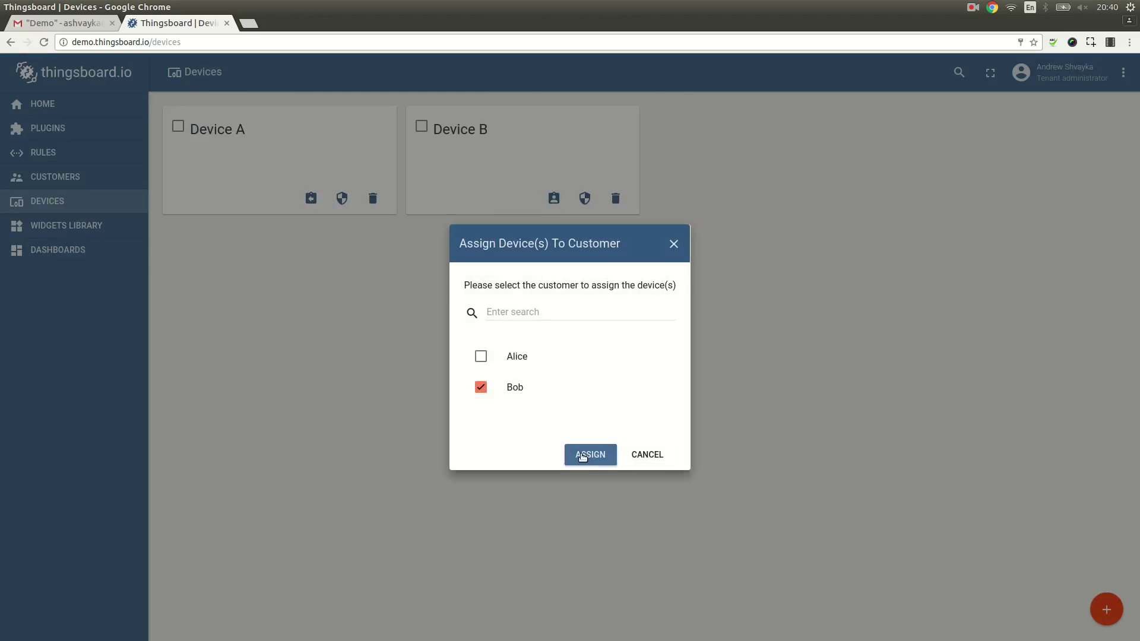
pyautogui.click(590, 454)
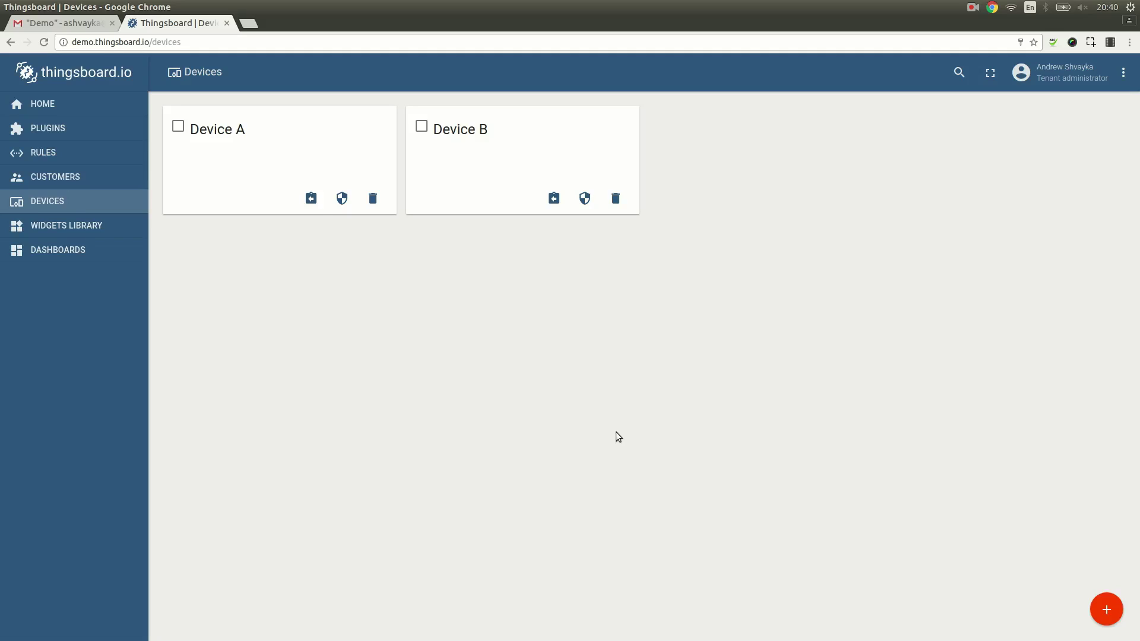
# Step: In Terminal, download emulator.js with wget from the pasted gist URL
pyautogui.hotkey('alt', 'Tab')
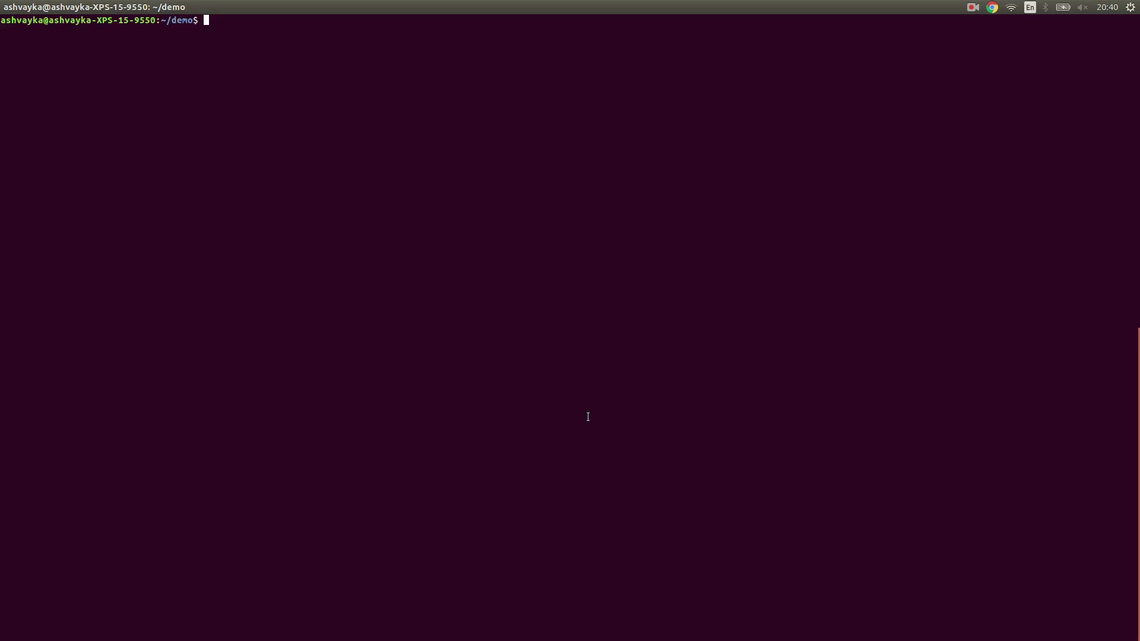
pyautogui.write('wget')
pyautogui.rightClick(514, 295)
pyautogui.click(543, 335)
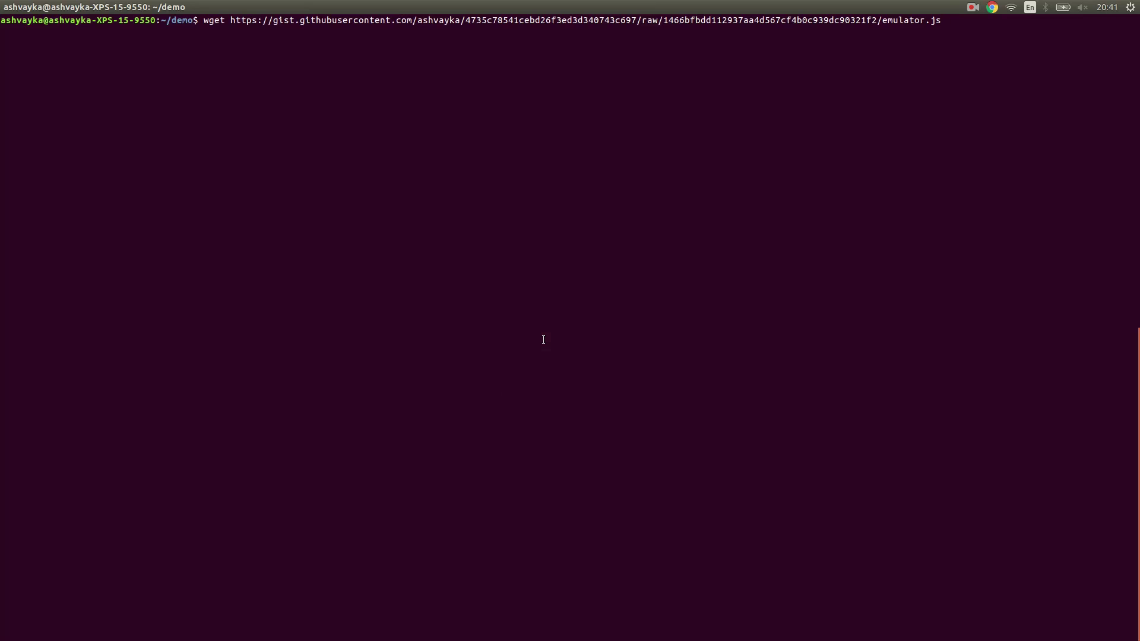
pyautogui.press('Return')
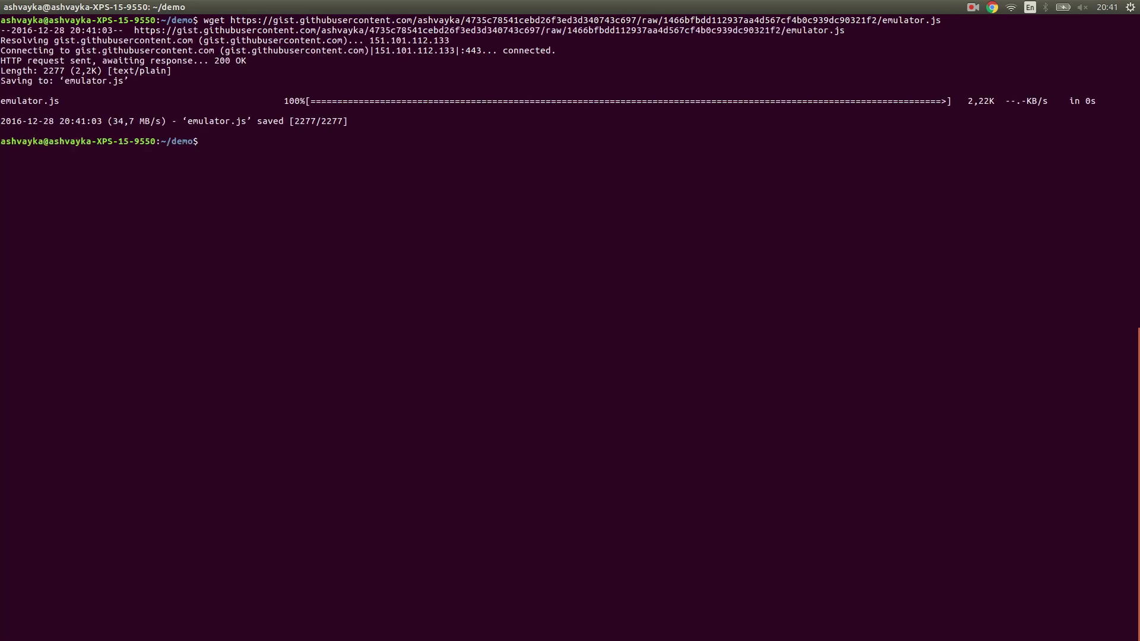
pyautogui.press('Return')
pyautogui.press('Return')
# Step: Install the mqtt package globally with npm and type the node emulator.js command
pyautogui.write('npm install mq')
pyautogui.write('-g')
pyautogui.press('Return')
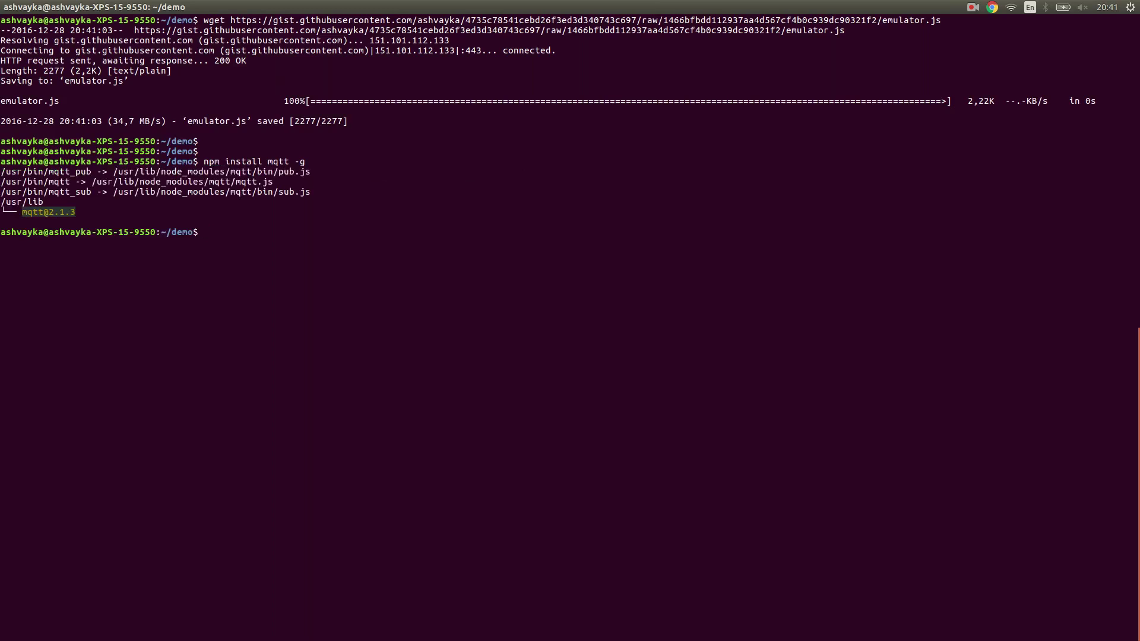
pyautogui.write('em')
pyautogui.write('de emulator.js')
pyautogui.hotkey('alt', 'Tab')
# Step: Copy Device A's access token and run emulator.js with it in Terminal
pyautogui.click(318, 166)
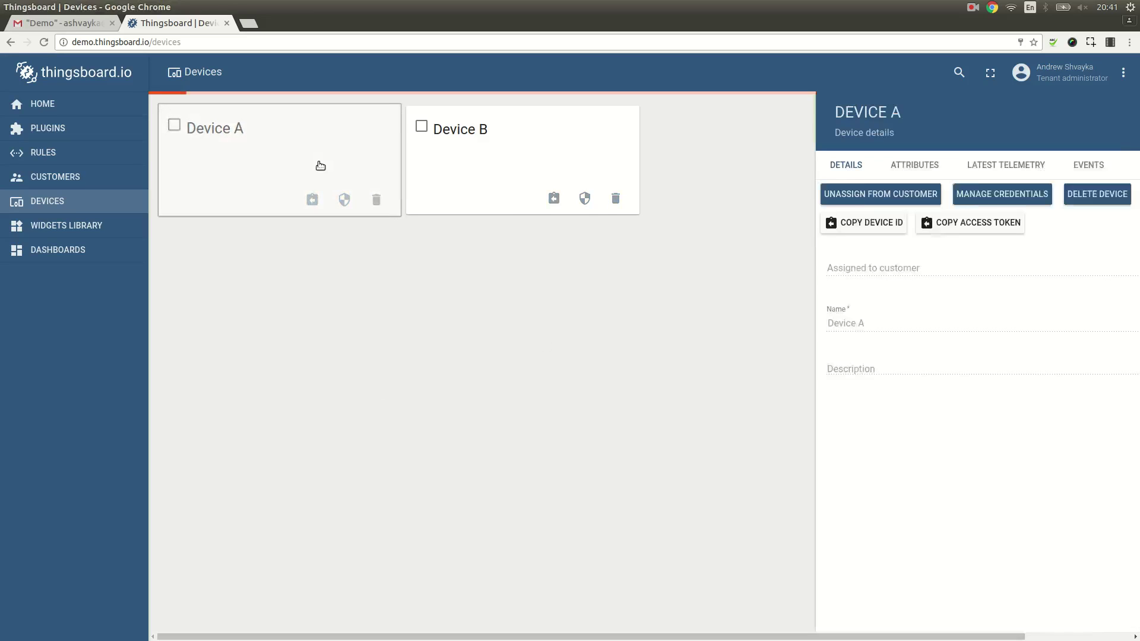
pyautogui.click(848, 231)
pyautogui.hotkey('alt', 'Tab')
pyautogui.rightClick(507, 258)
pyautogui.click(531, 296)
pyautogui.press('Return')
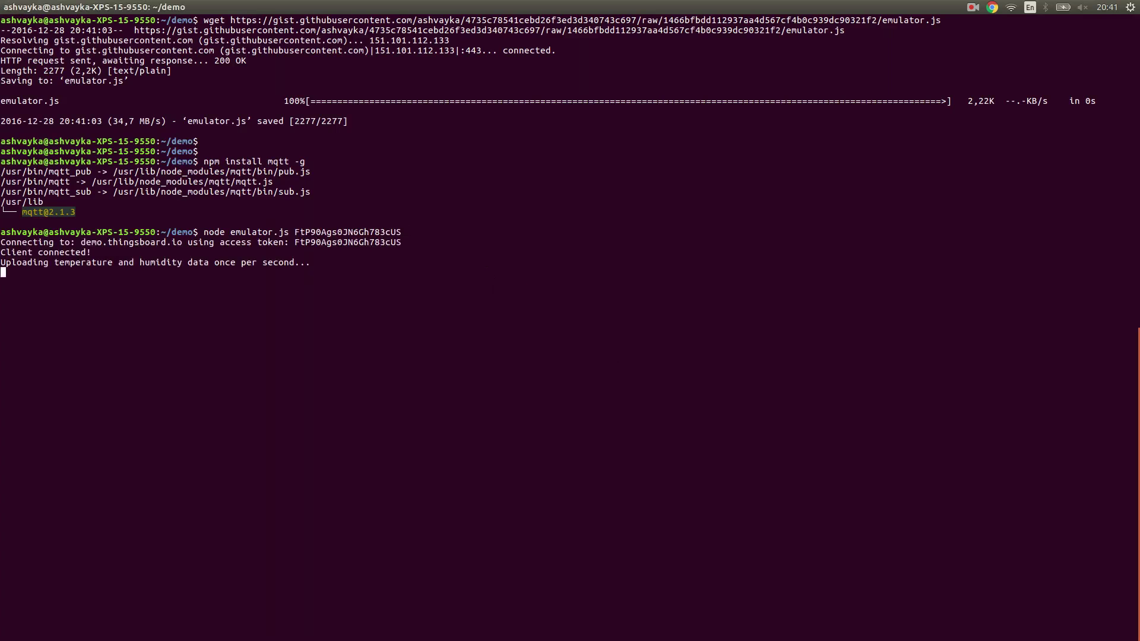
# Step: In a new Terminal tab, start node emulator.js with Device B's copied access token
pyautogui.hotkey('ctrl', 'shift', 't')
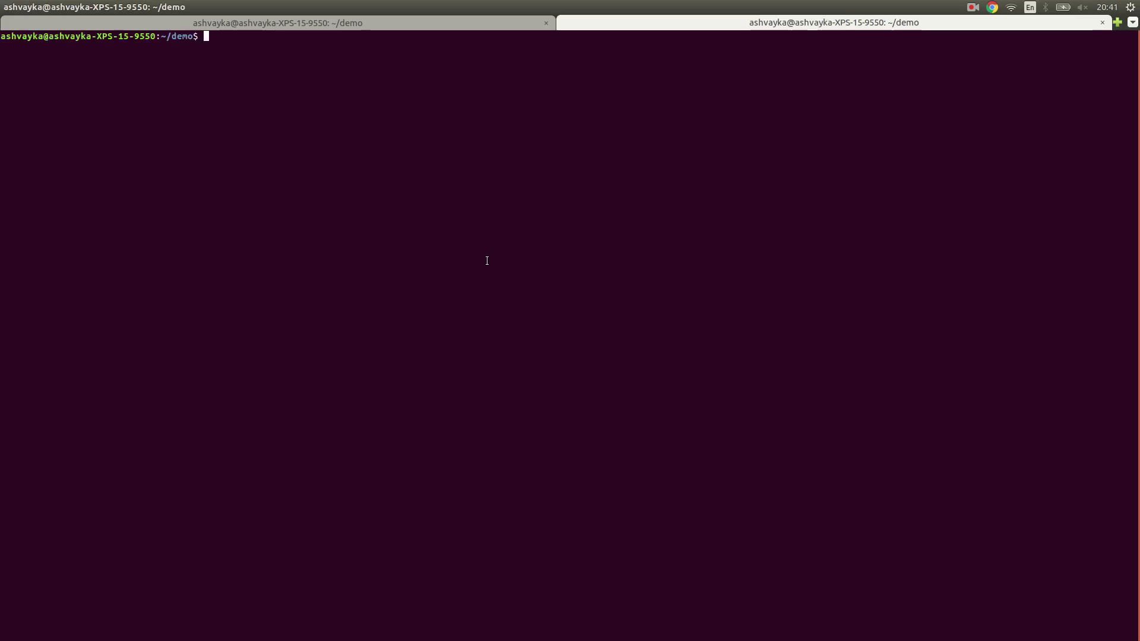
pyautogui.write('node emulator.js')
pyautogui.hotkey('alt', 'Tab')
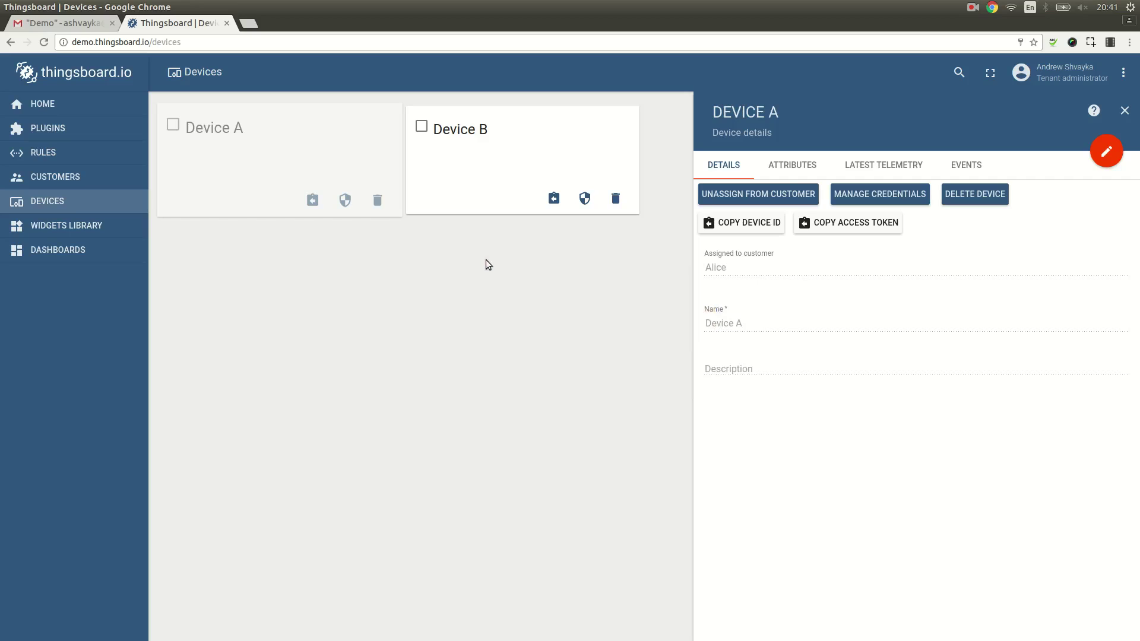
pyautogui.click(510, 141)
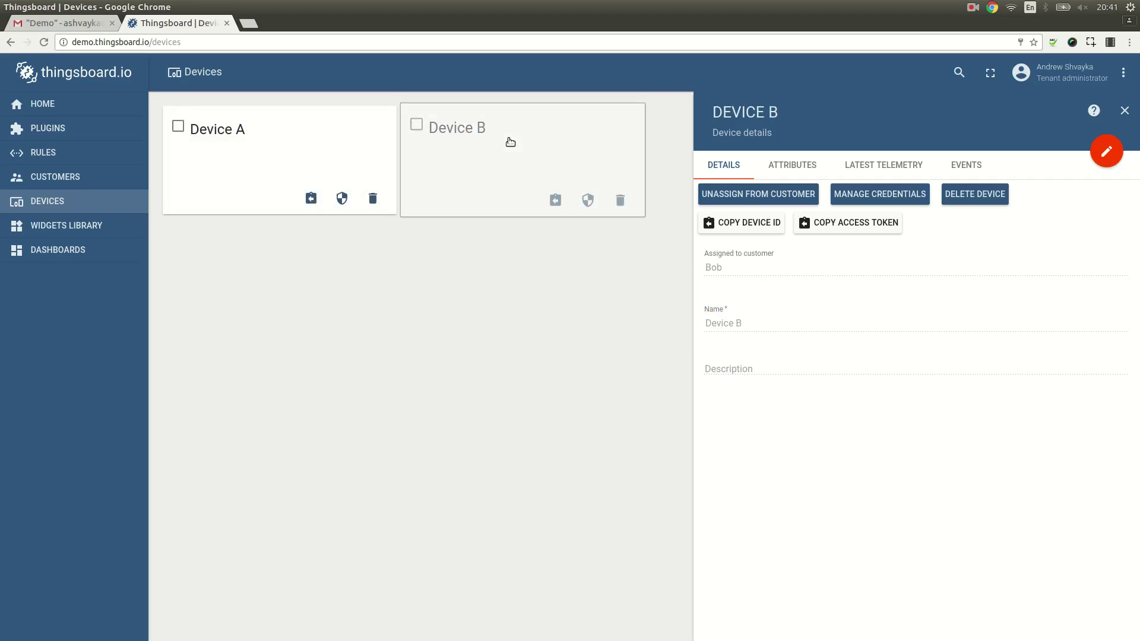
pyautogui.click(854, 224)
pyautogui.hotkey('alt', 'Tab')
pyautogui.rightClick(636, 231)
pyautogui.click(659, 271)
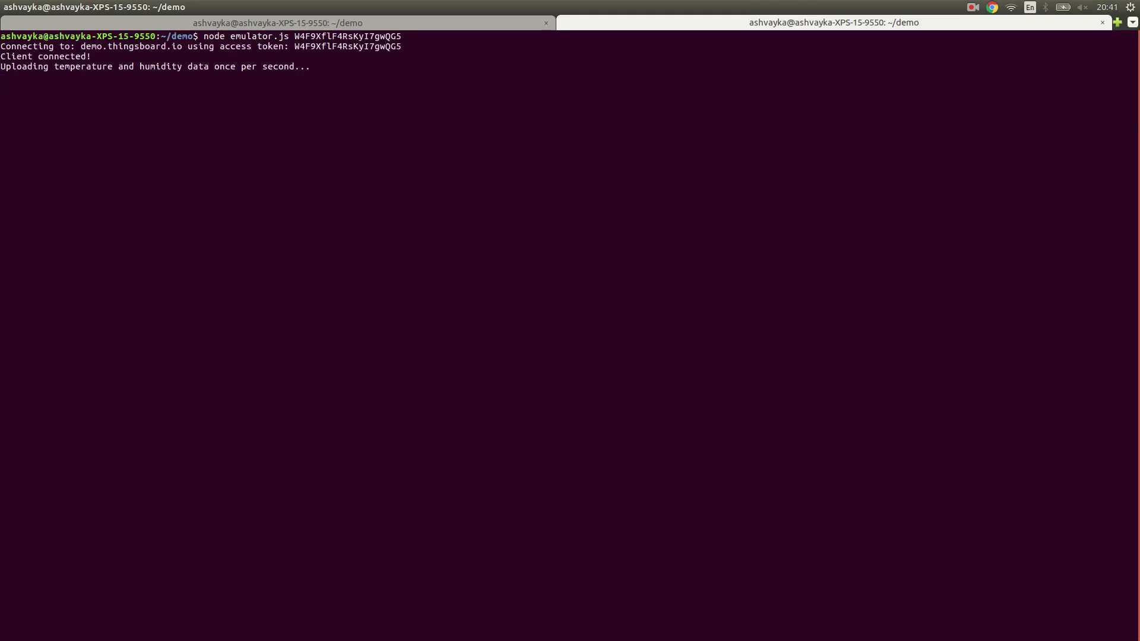
pyautogui.hotkey('alt', 'Tab')
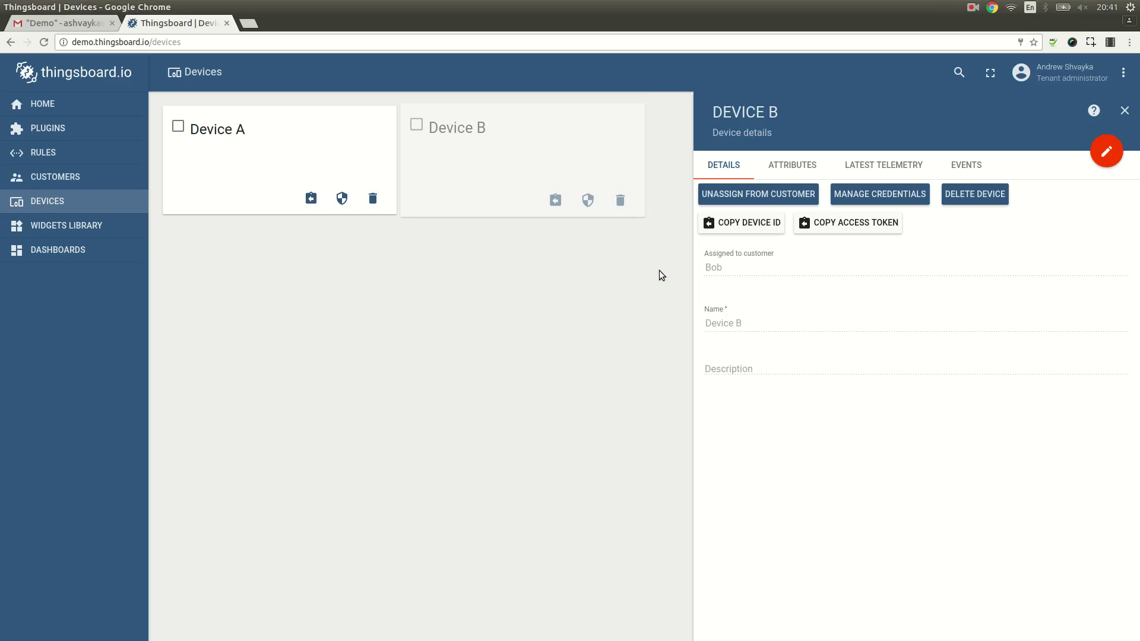
pyautogui.click(130, 252)
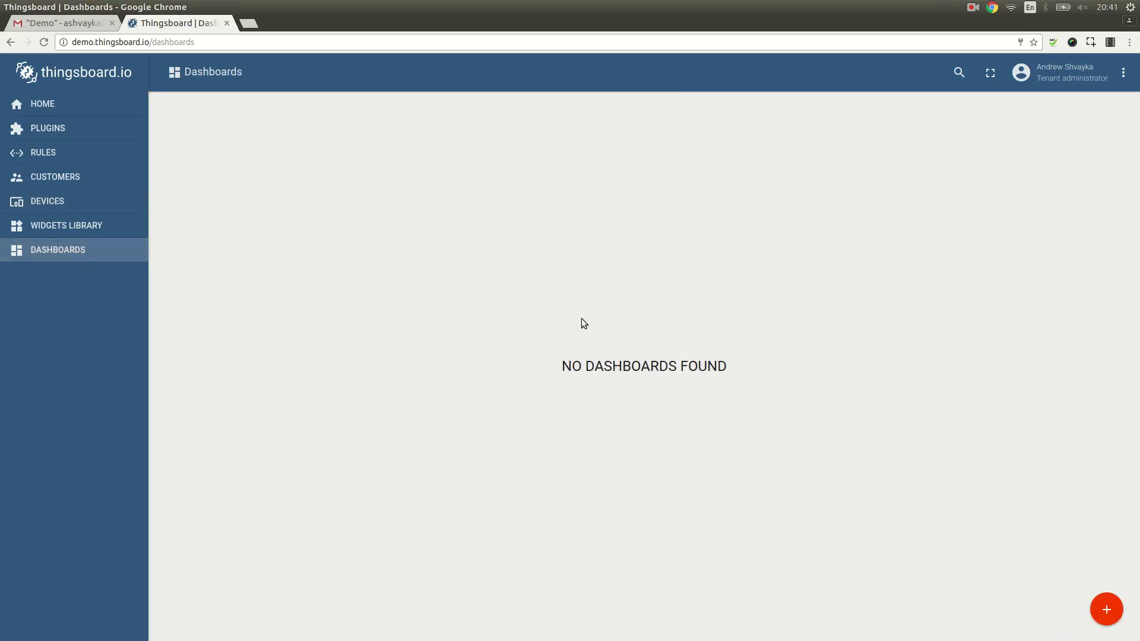
# Step: Add a dashboard titled 'Dashboard for Alice' and open its card
pyautogui.click(1106, 609)
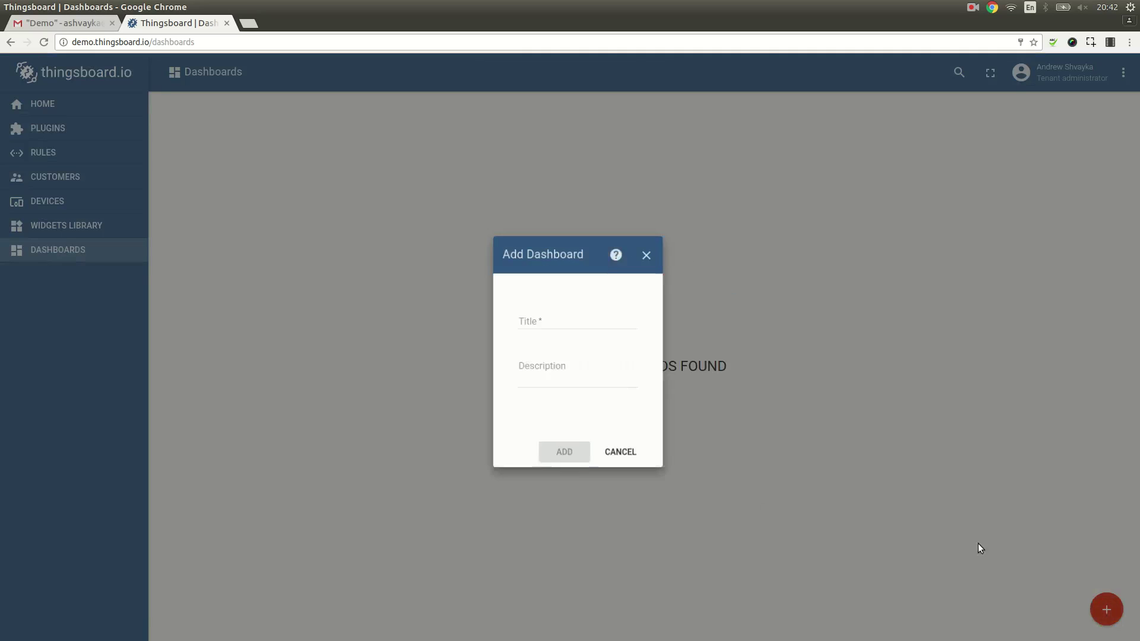
pyautogui.click(560, 318)
pyautogui.write('Dashboard for Alice')
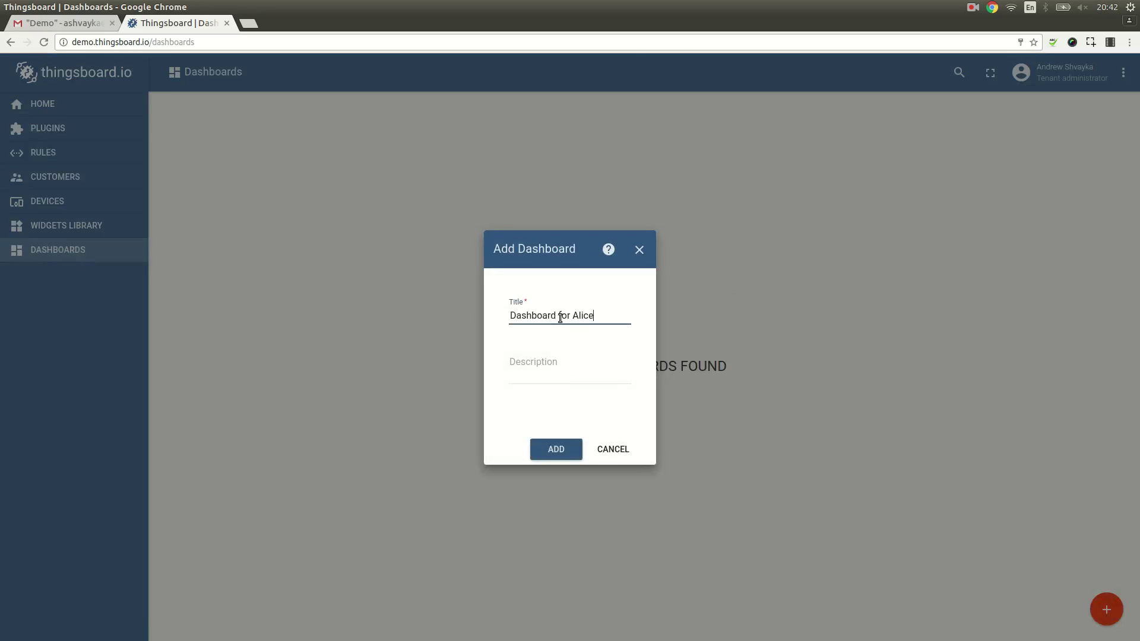
pyautogui.click(557, 446)
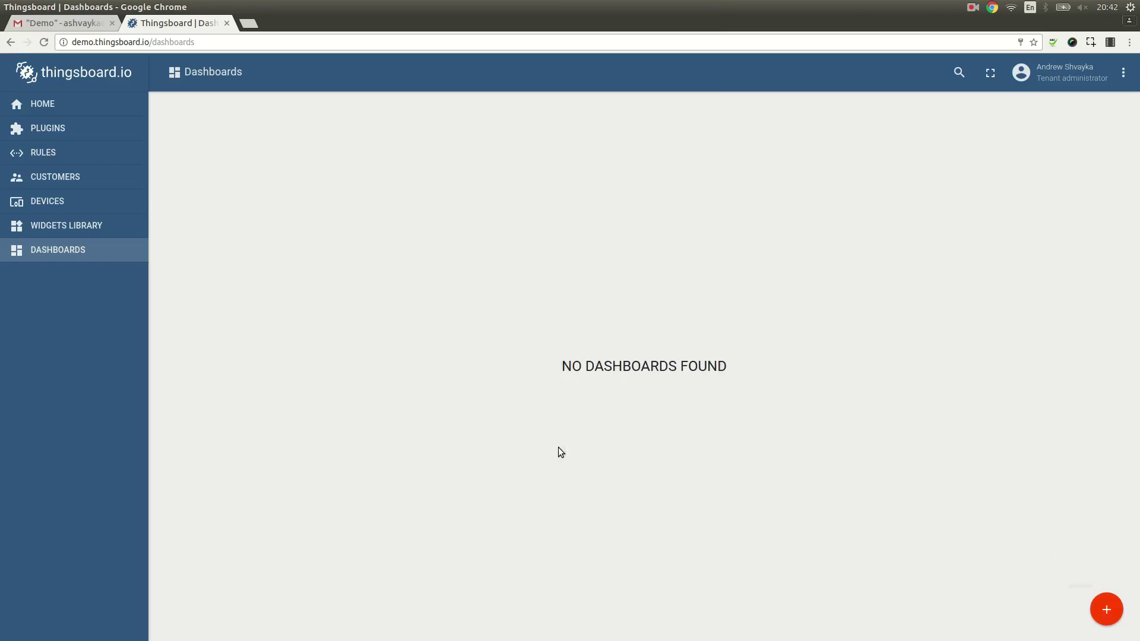
pyautogui.click(340, 158)
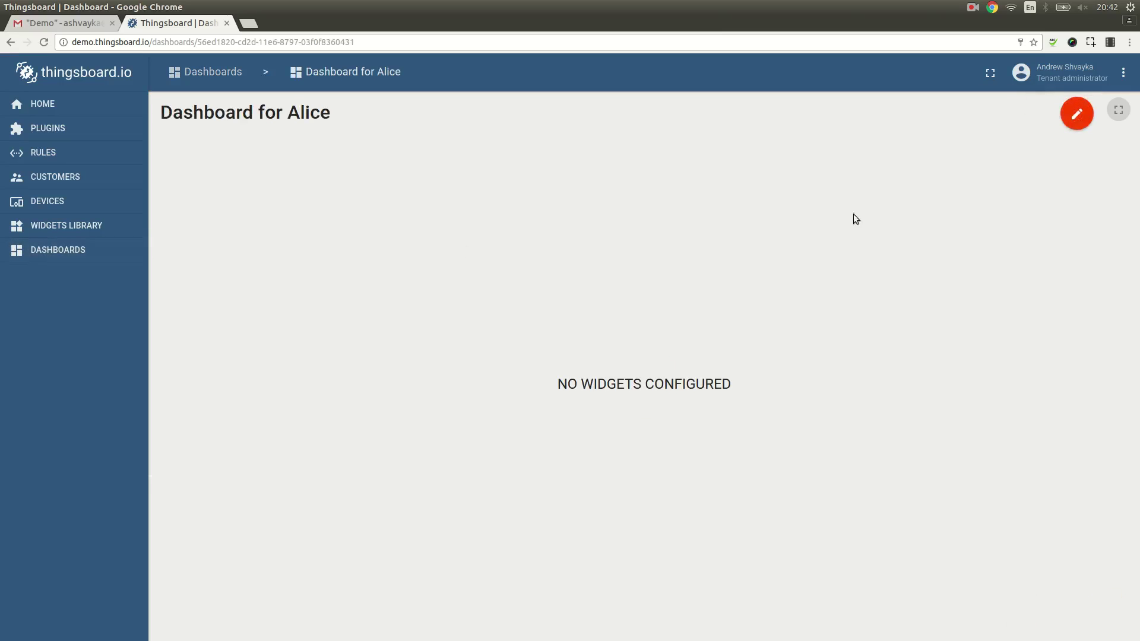
# Step: In edit mode, add a Timeseries - Flotr2 widget from the Charts bundle
pyautogui.click(1077, 114)
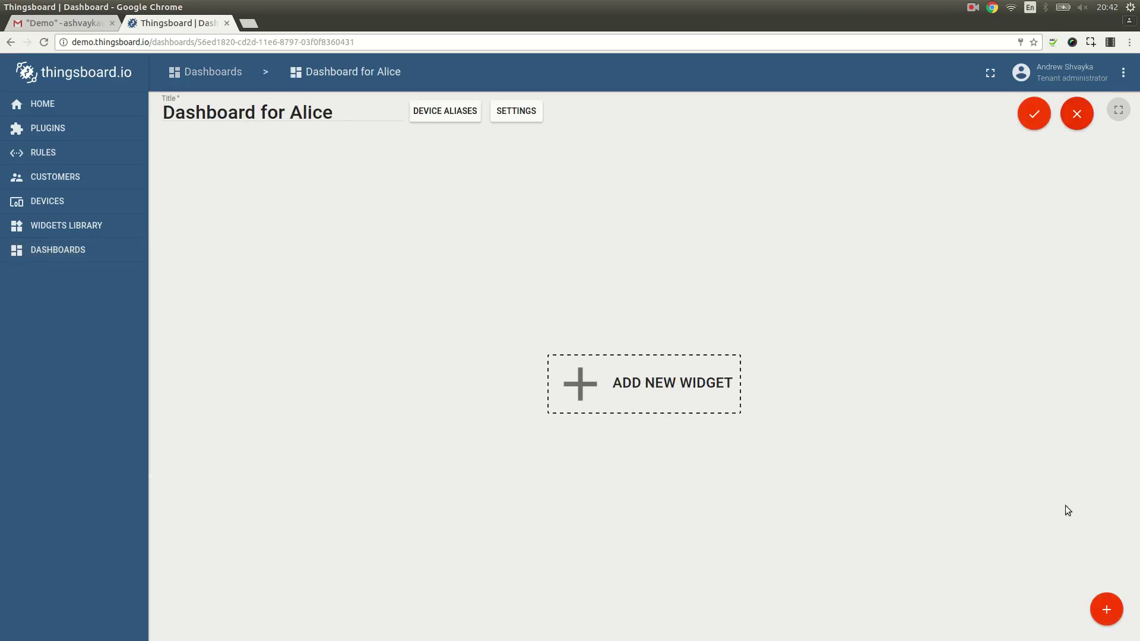
pyautogui.click(1106, 611)
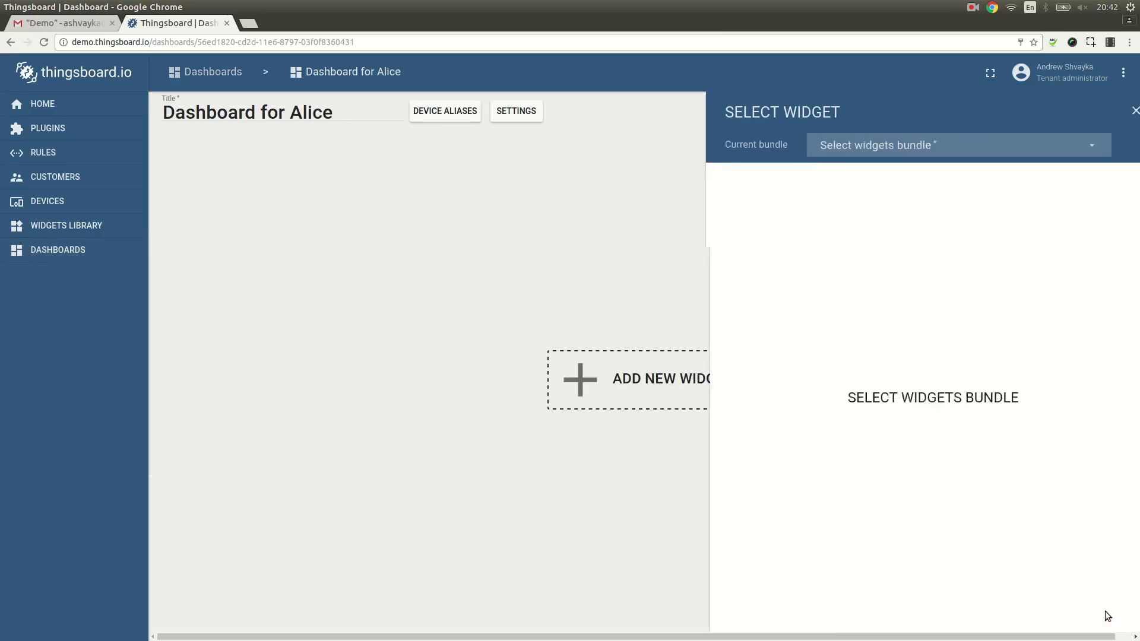
pyautogui.click(862, 144)
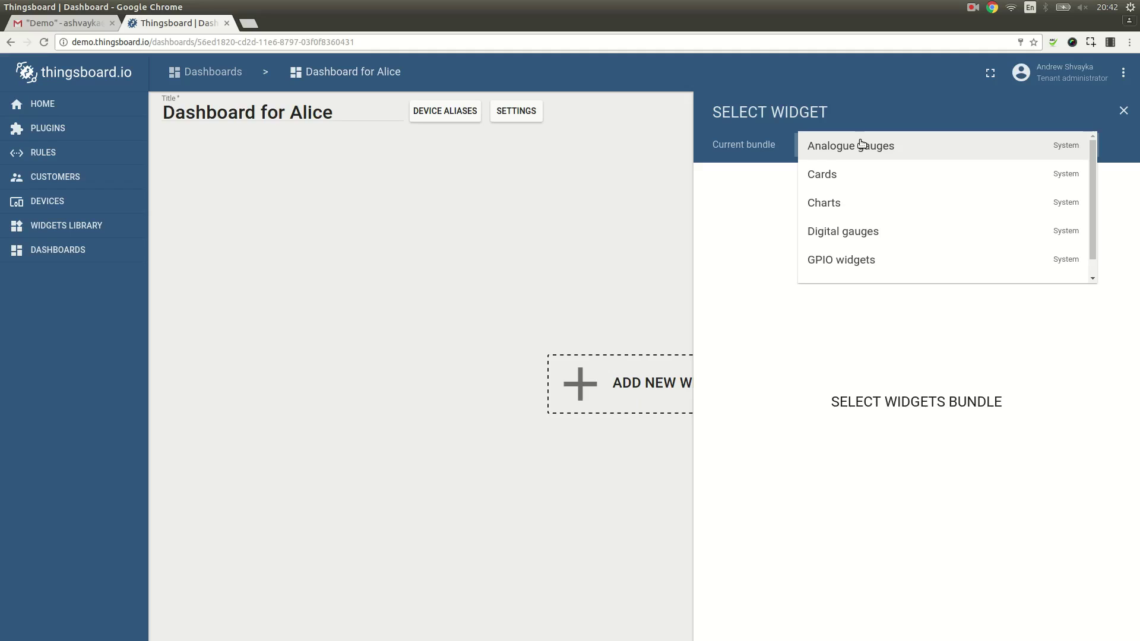
pyautogui.scroll(-1, 864, 166)
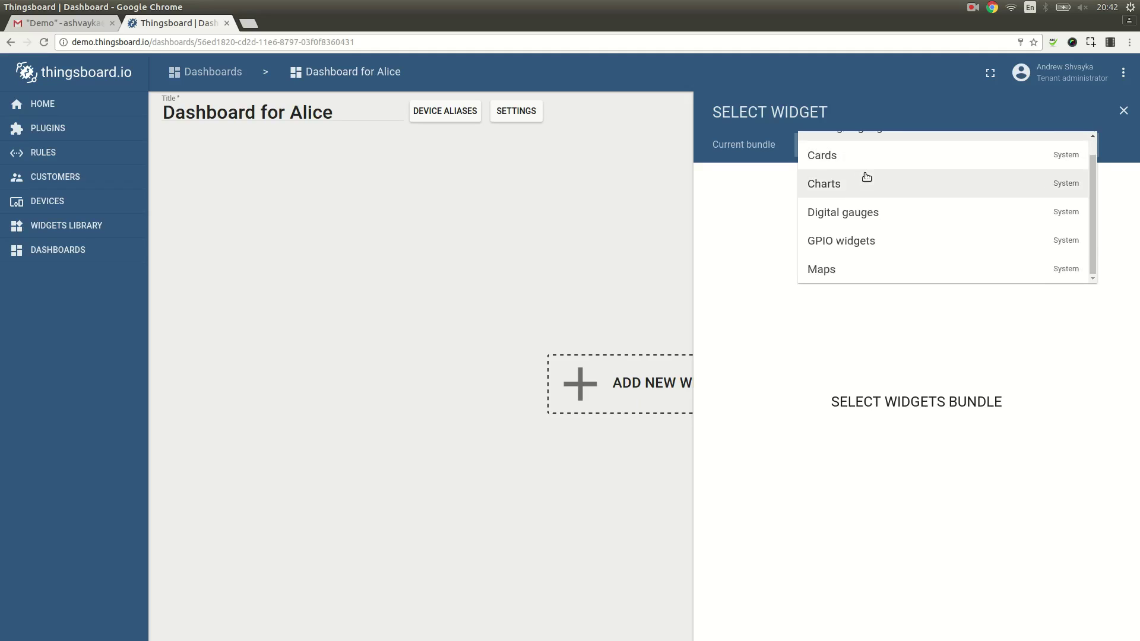
pyautogui.click(861, 180)
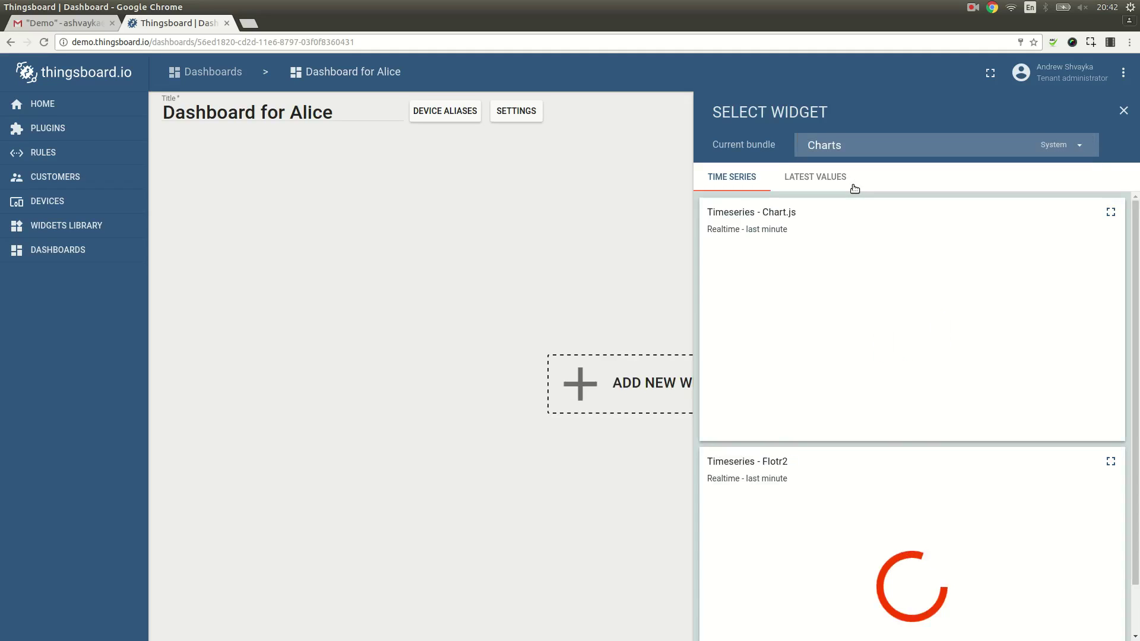
pyautogui.click(853, 497)
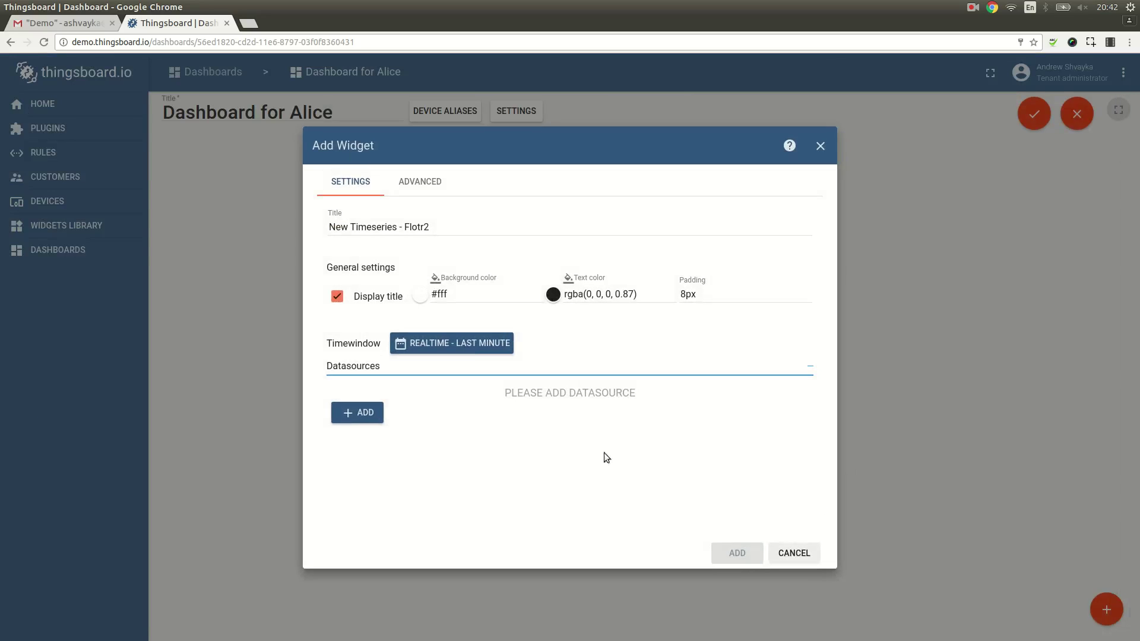
# Step: Give the chart a datasource with a new 'Device A' alias plotting the temperature timeseries
pyautogui.click(373, 414)
pyautogui.click(460, 428)
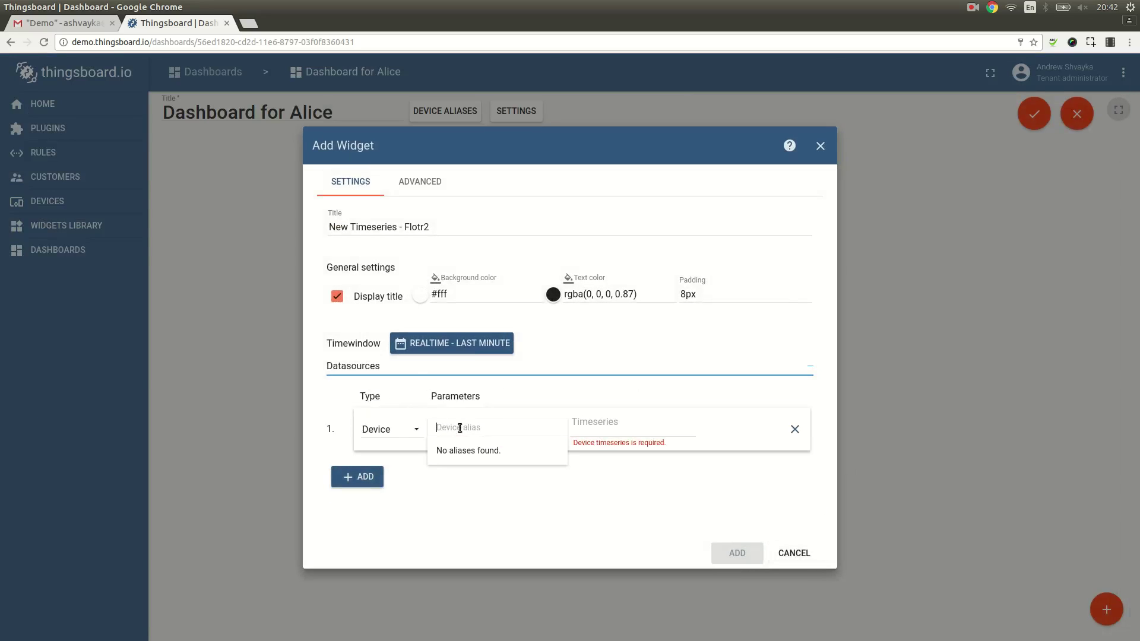
pyautogui.write('De')
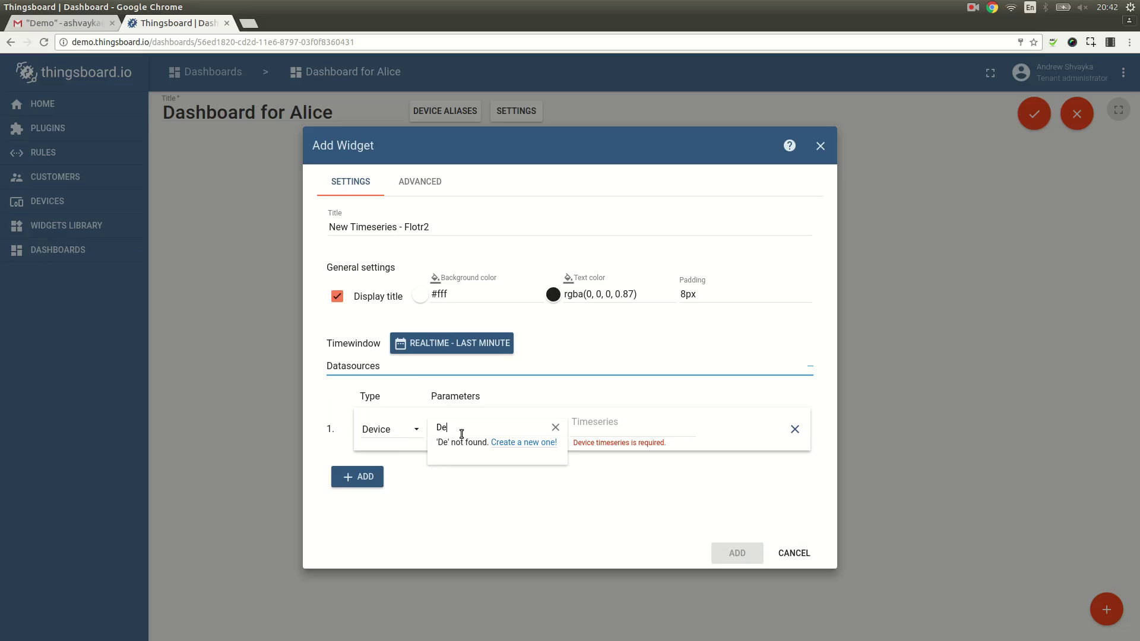
pyautogui.write('vice A')
pyautogui.click(462, 455)
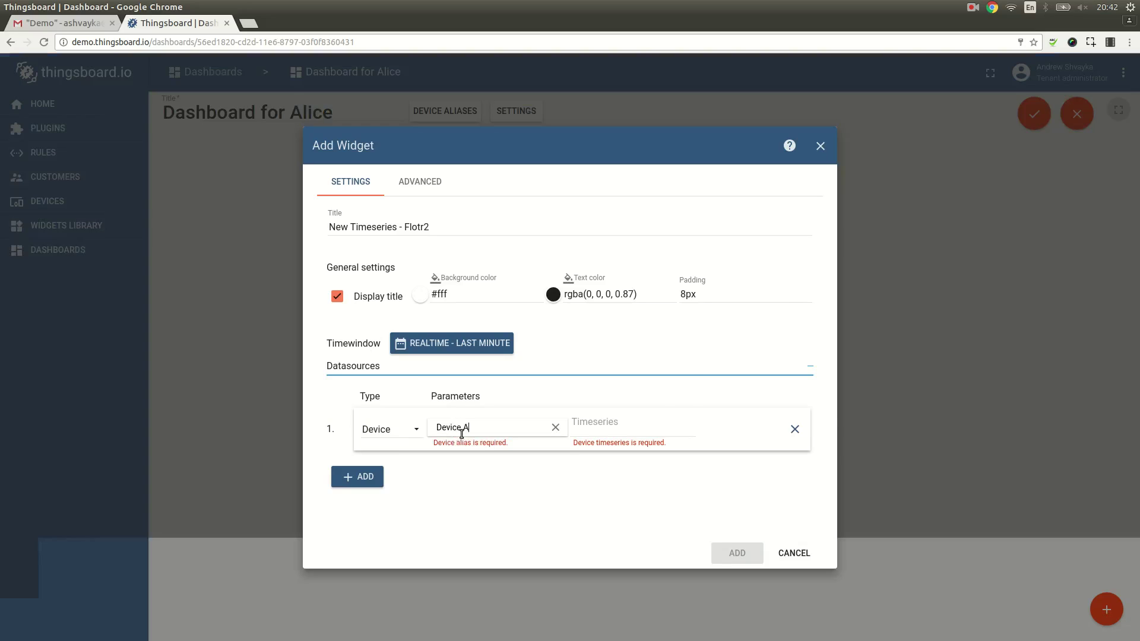
pyautogui.click(593, 353)
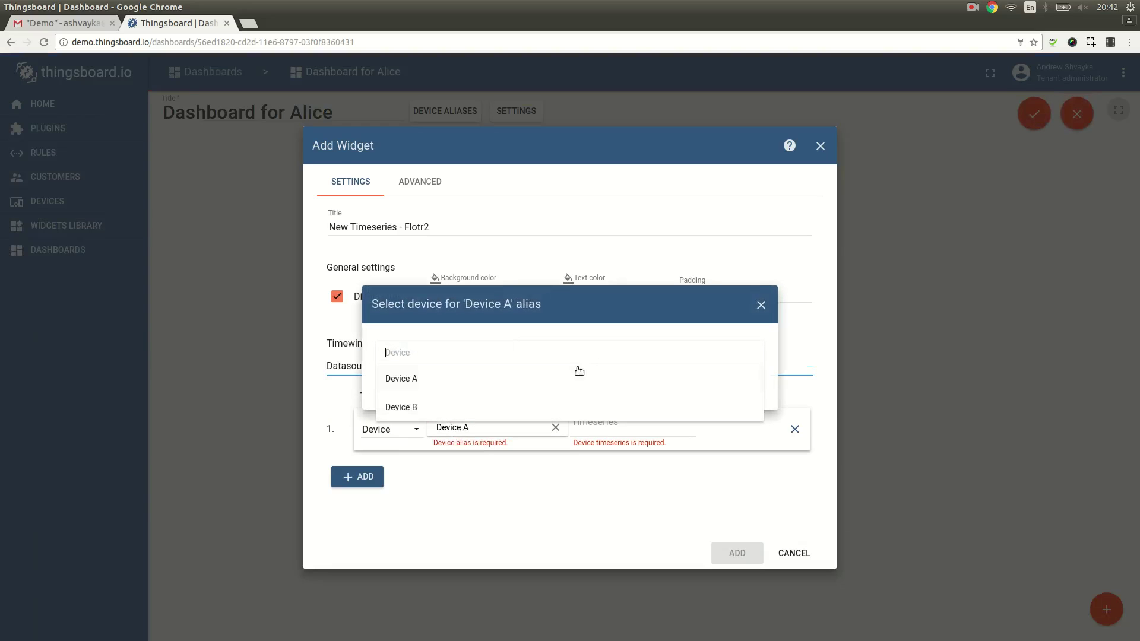
pyautogui.click(560, 383)
pyautogui.click(661, 394)
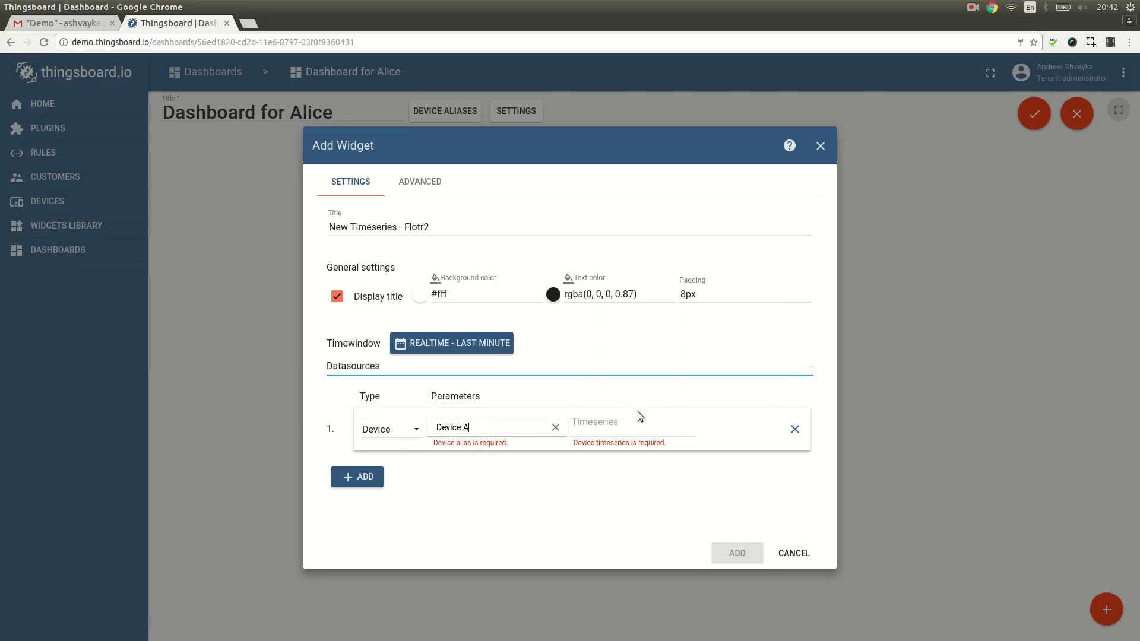
pyautogui.click(618, 429)
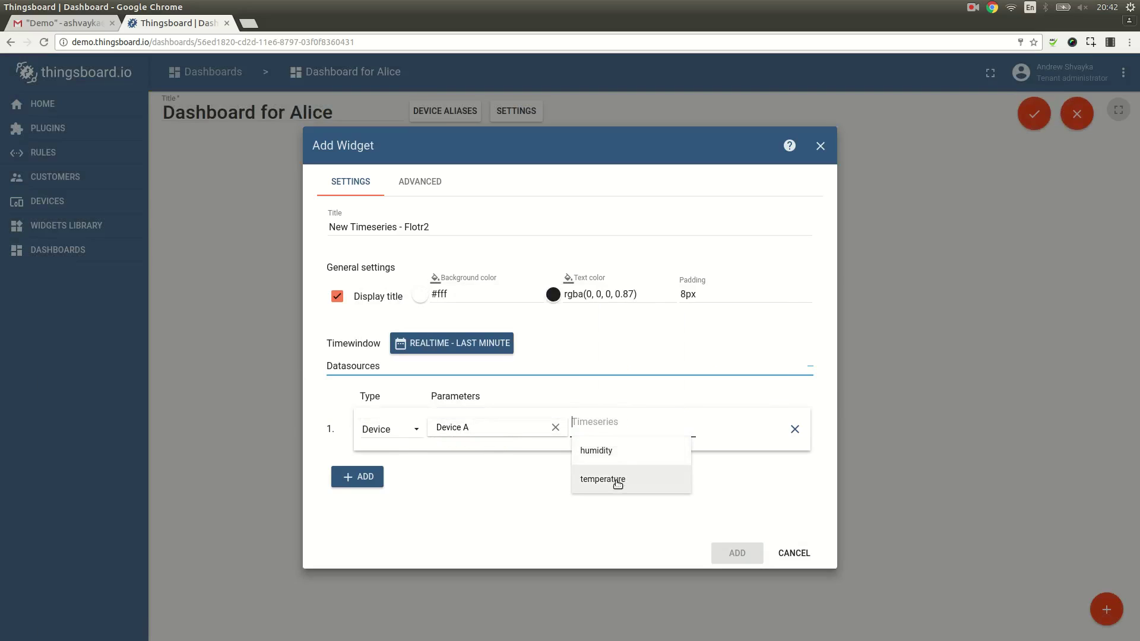
pyautogui.click(613, 479)
# Step: Add and widen the Alice chart, retitle it 'Device A temperature', and save the dashboard
pyautogui.click(738, 552)
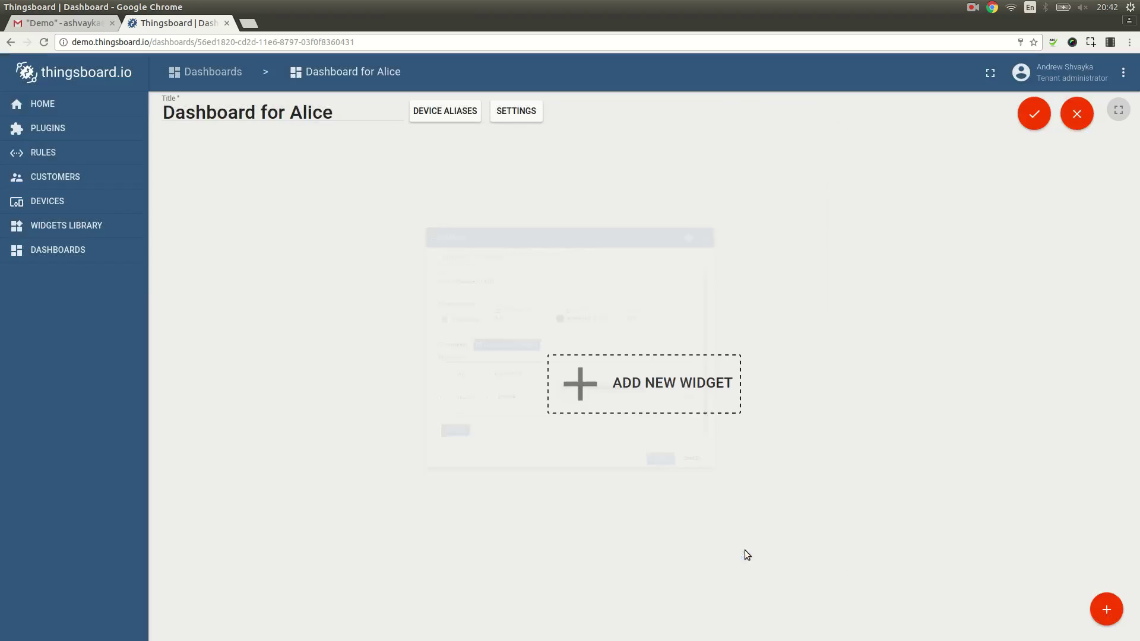
pyautogui.moveTo(475, 373)
pyautogui.mouseDown()
pyautogui.moveTo(620, 360)
pyautogui.moveTo(639, 372)
pyautogui.mouseUp()
pyautogui.click(607, 150)
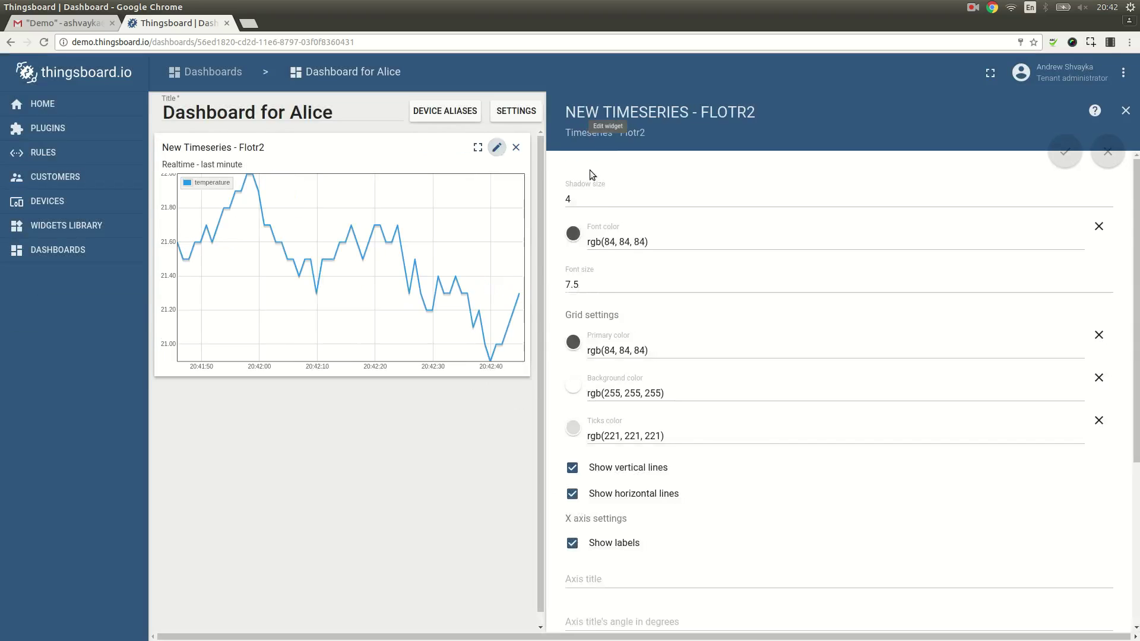
pyautogui.click(650, 211)
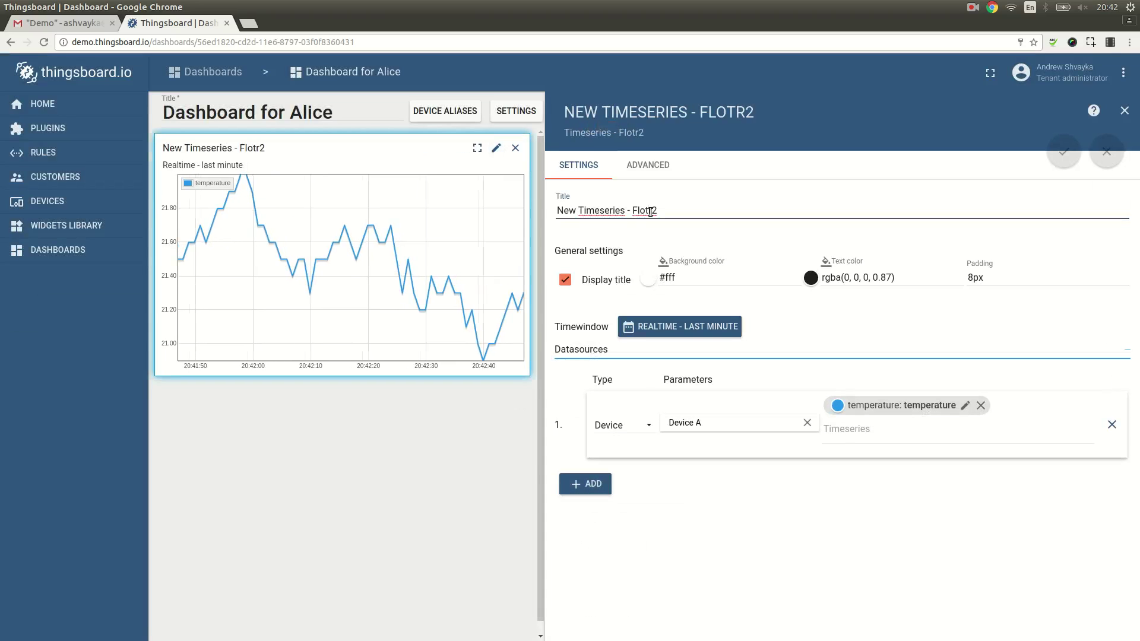
pyautogui.hotkey('ctrl', 'a')
pyautogui.write('Device ')
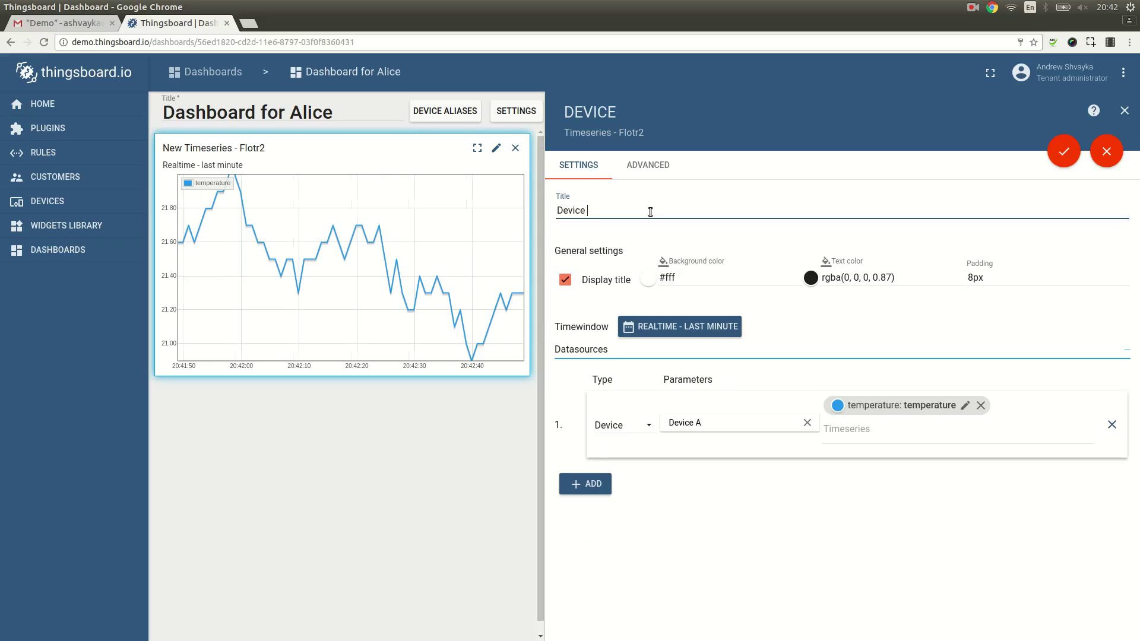
pyautogui.write('A temperature')
pyautogui.click(1063, 152)
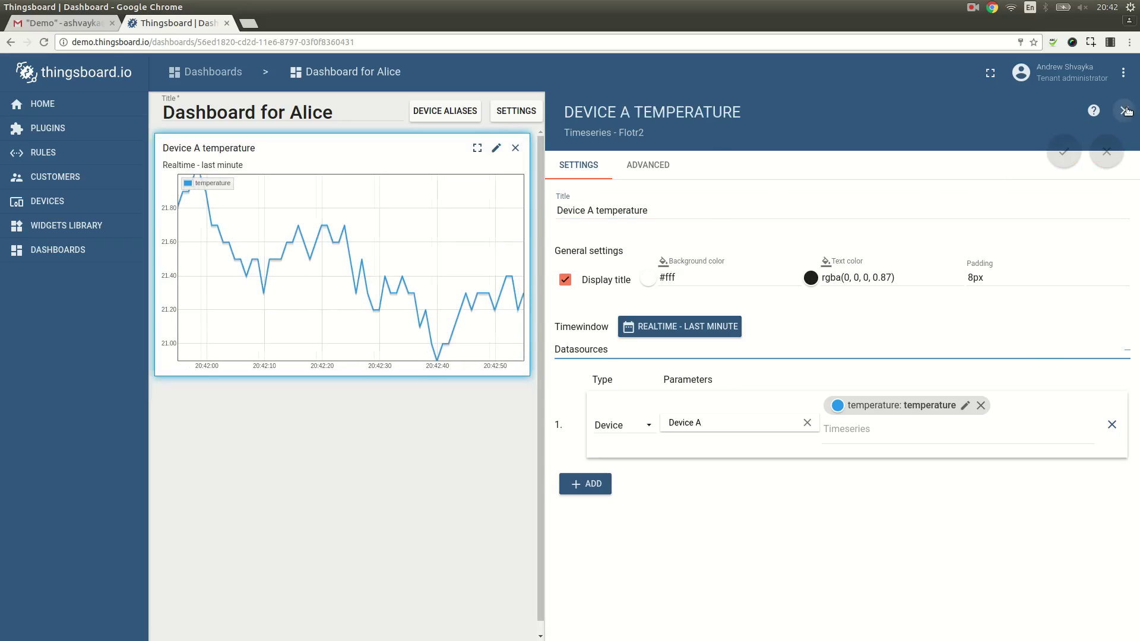
pyautogui.click(1127, 111)
pyautogui.click(1030, 114)
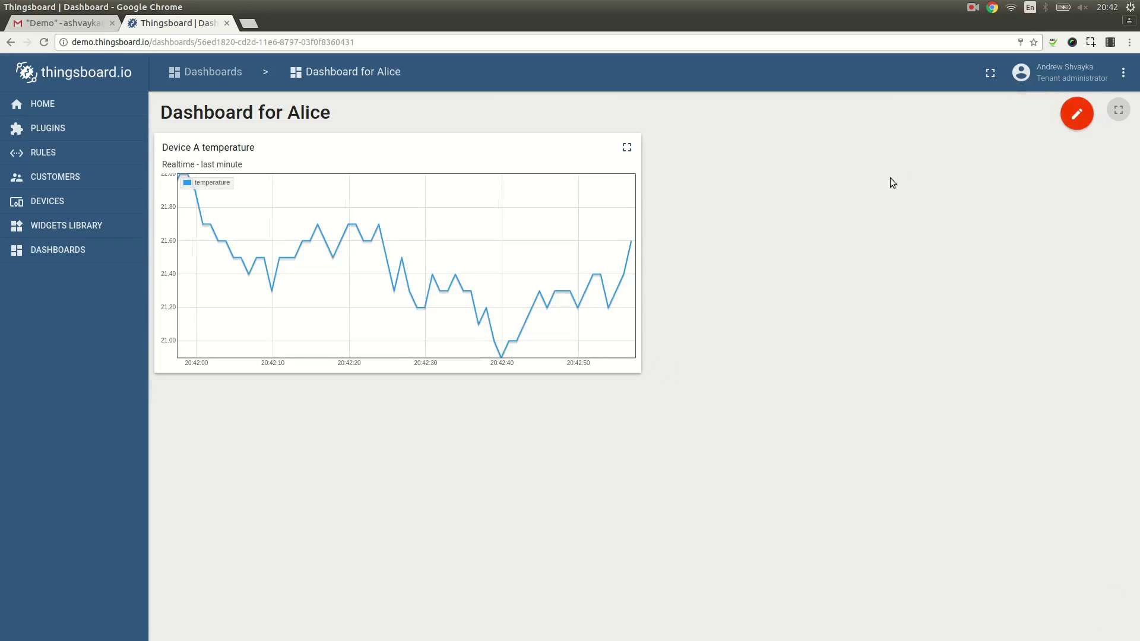
pyautogui.click(217, 72)
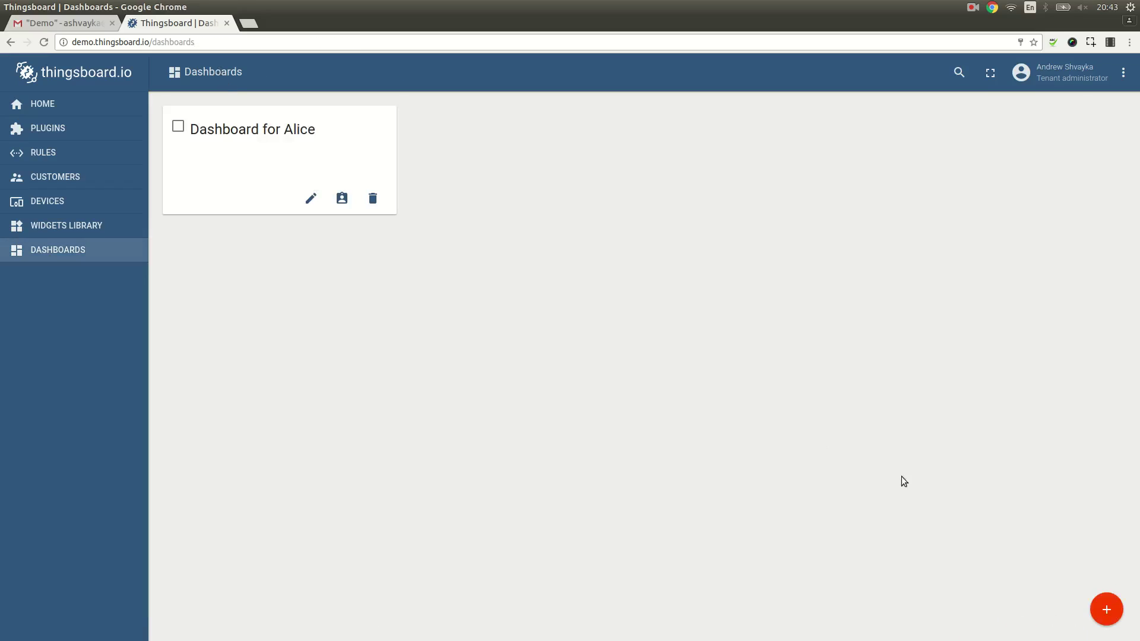
# Step: Add a new dashboard titled 'Dashboard for Bob'
pyautogui.click(1107, 610)
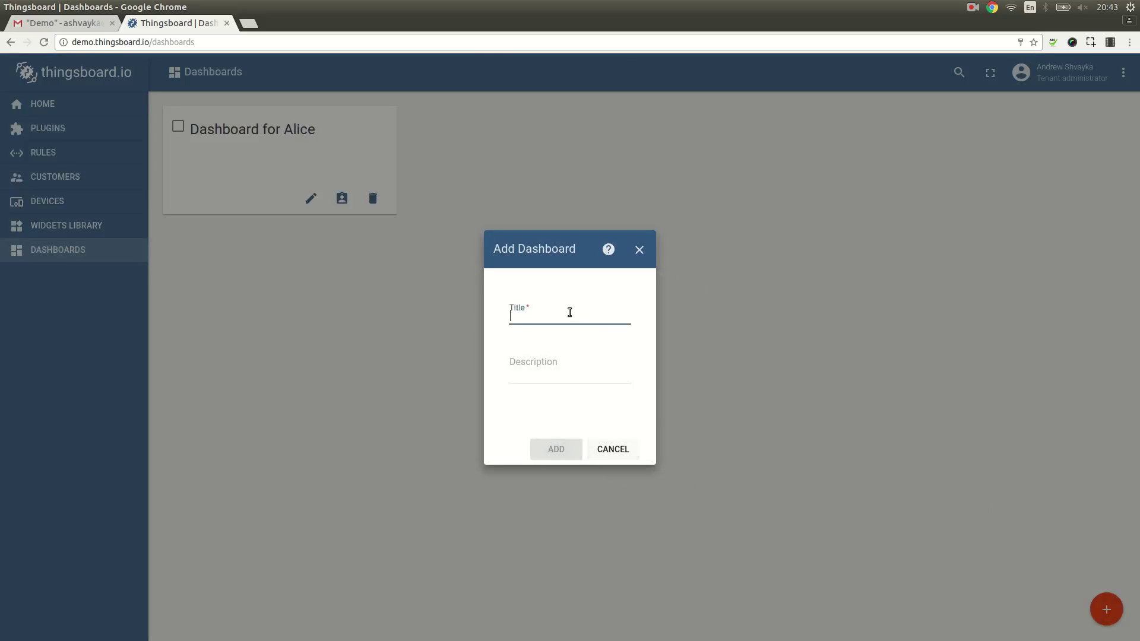
pyautogui.write('Das')
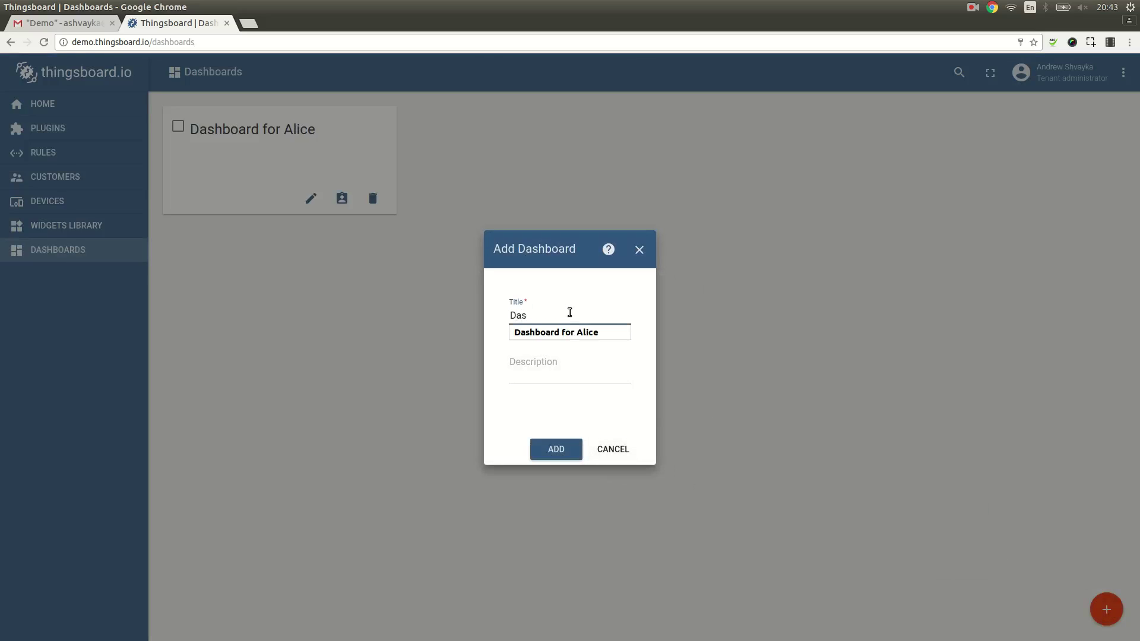
pyautogui.press('Down')
pyautogui.press('Return')
pyautogui.press('BackSpace')
pyautogui.write('Bob')
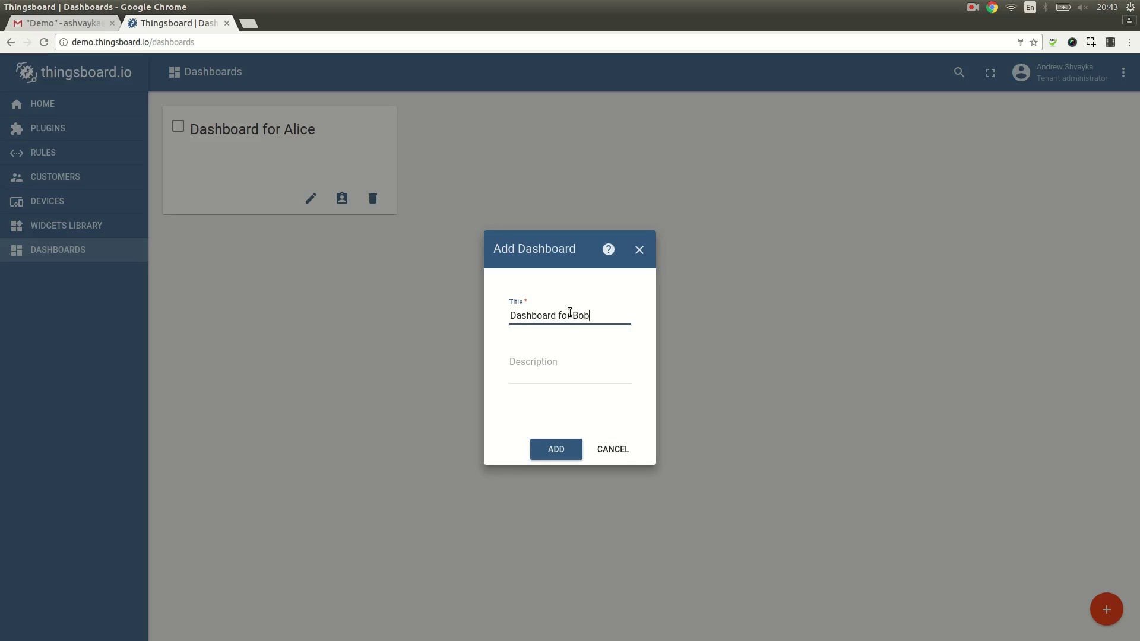
pyautogui.click(579, 450)
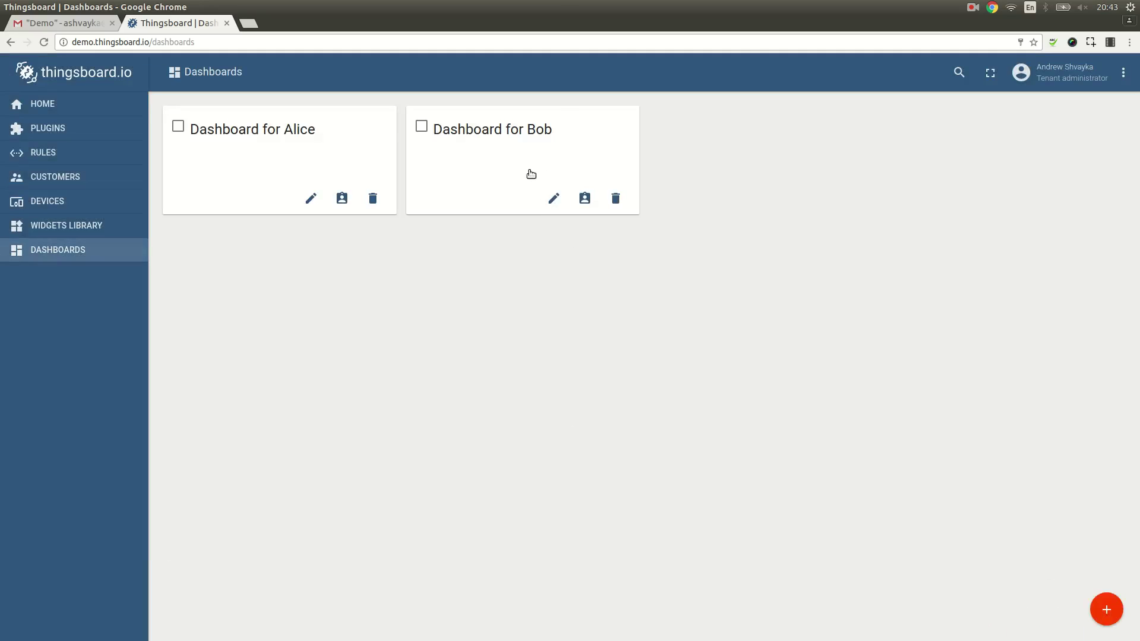
# Step: Open Dashboard for Bob for editing and add a device alias for Device B
pyautogui.click(493, 157)
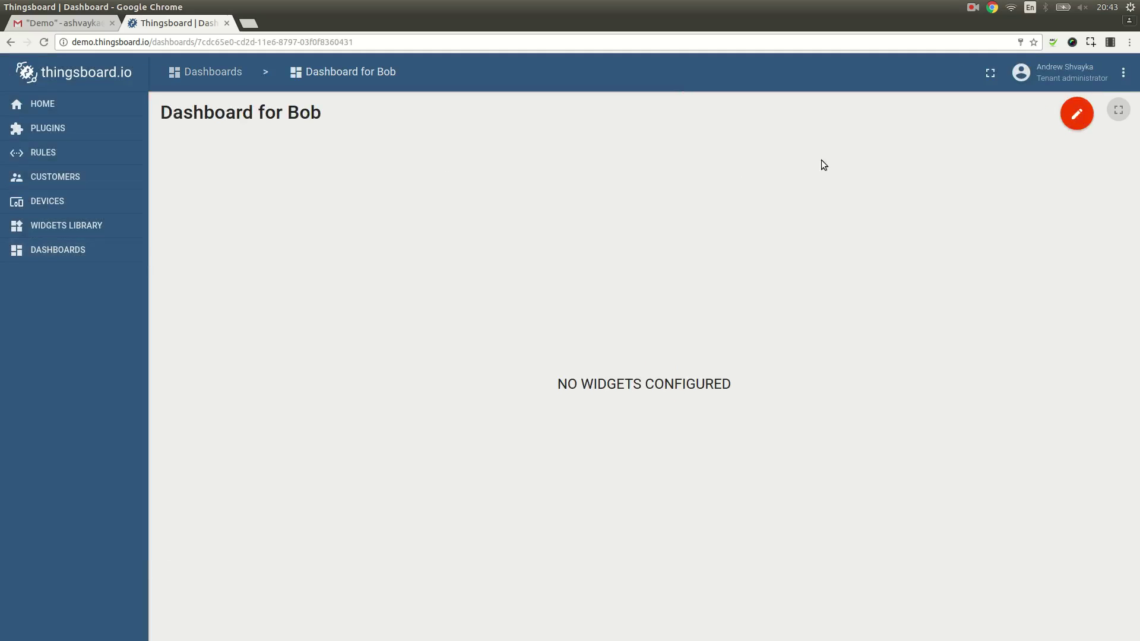
pyautogui.click(1076, 113)
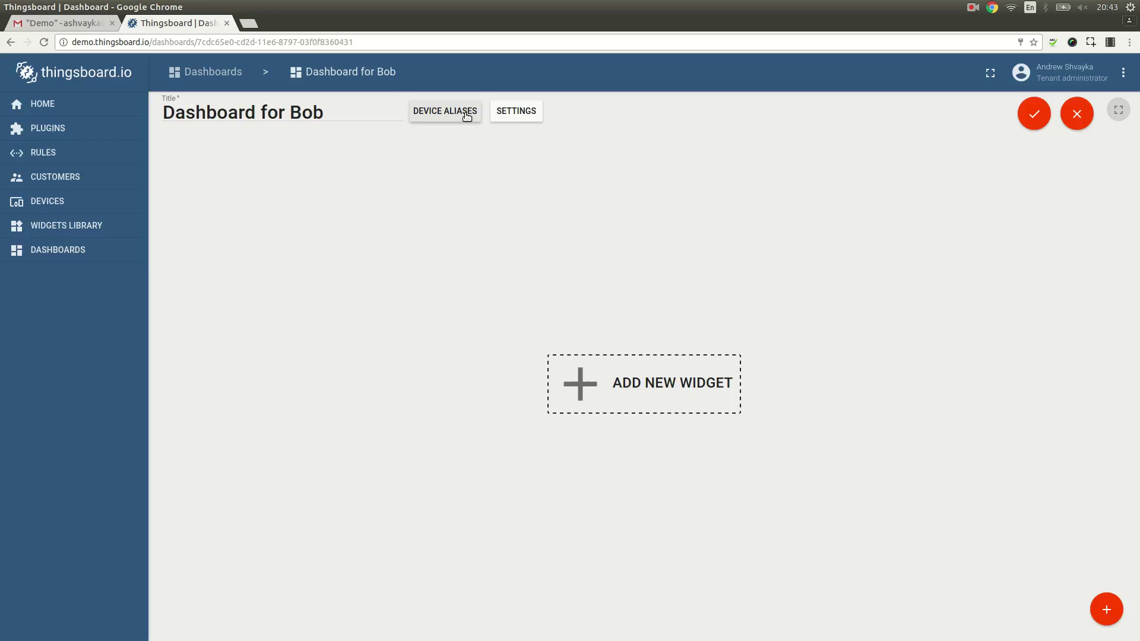
pyautogui.click(467, 116)
pyautogui.click(419, 364)
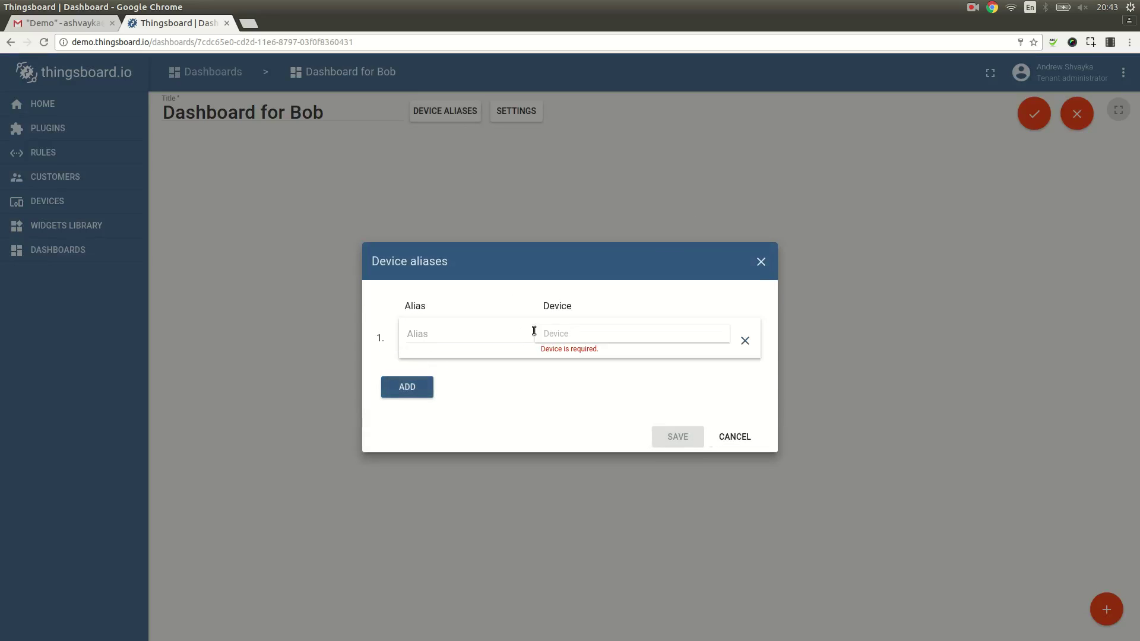
pyautogui.click(580, 333)
pyautogui.click(572, 387)
pyautogui.click(677, 436)
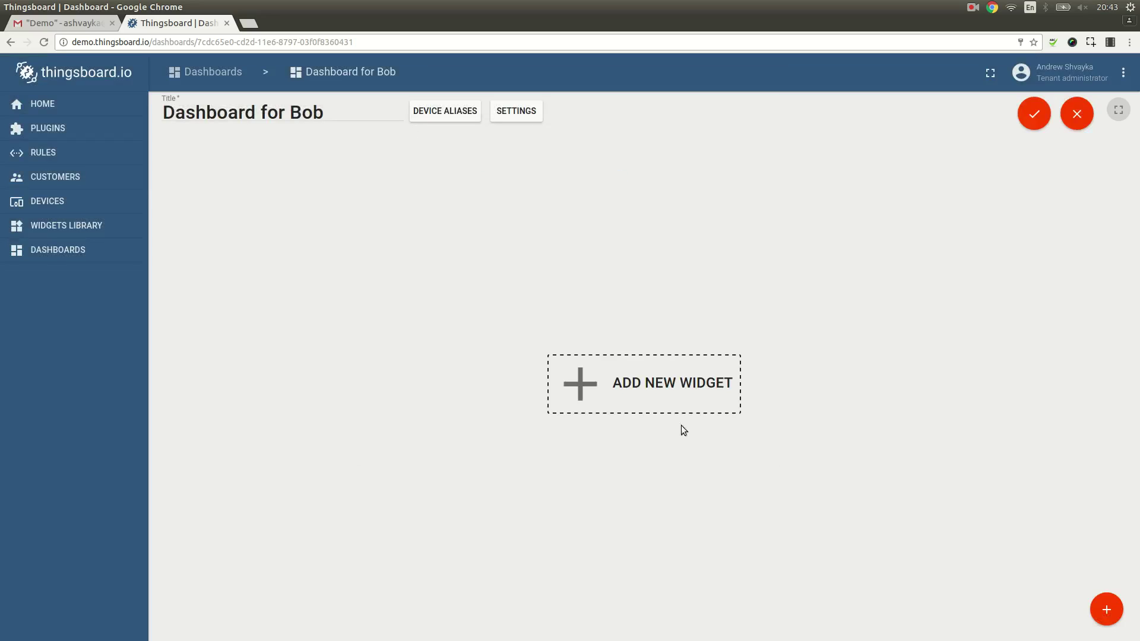
# Step: Add a Charts timeseries line widget plotting Device B's temperature
pyautogui.click(672, 390)
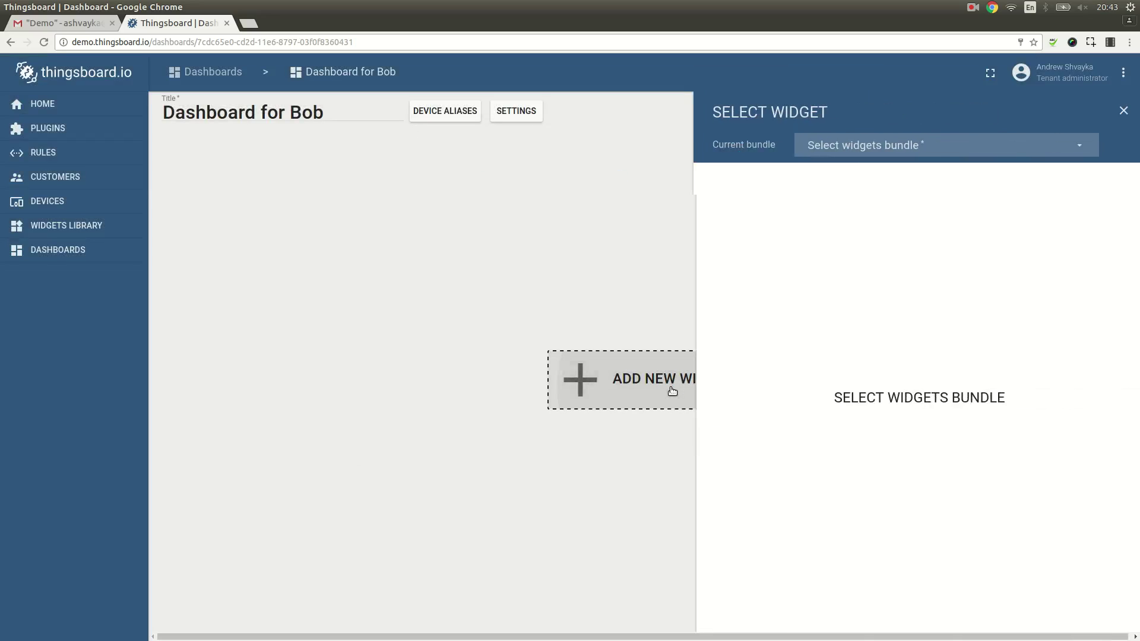
pyautogui.click(865, 147)
pyautogui.click(846, 202)
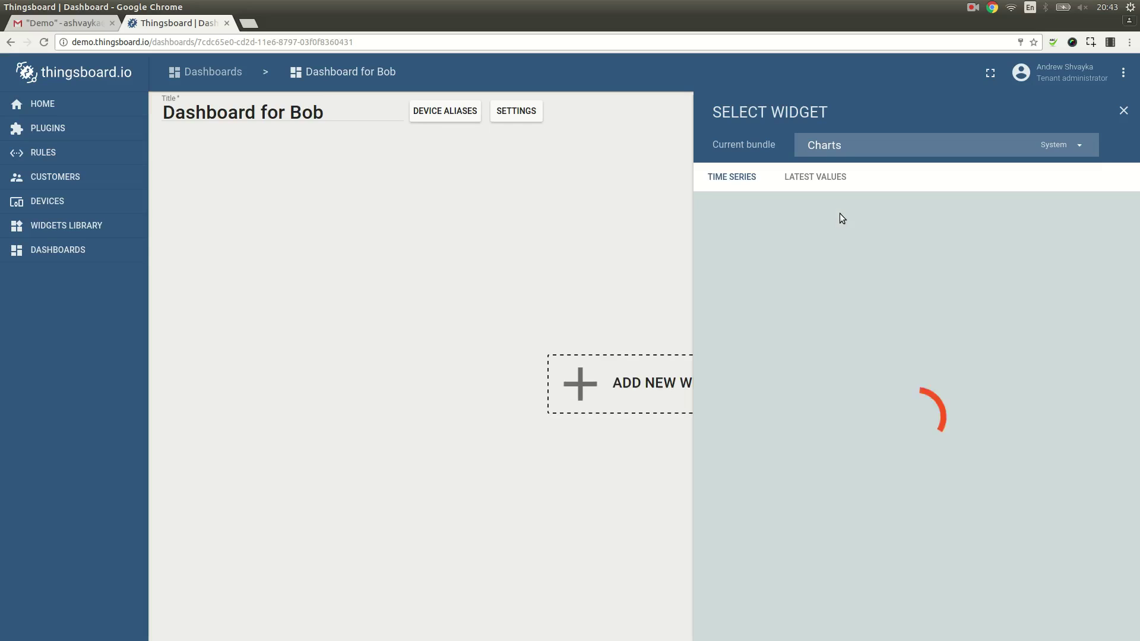
pyautogui.click(826, 504)
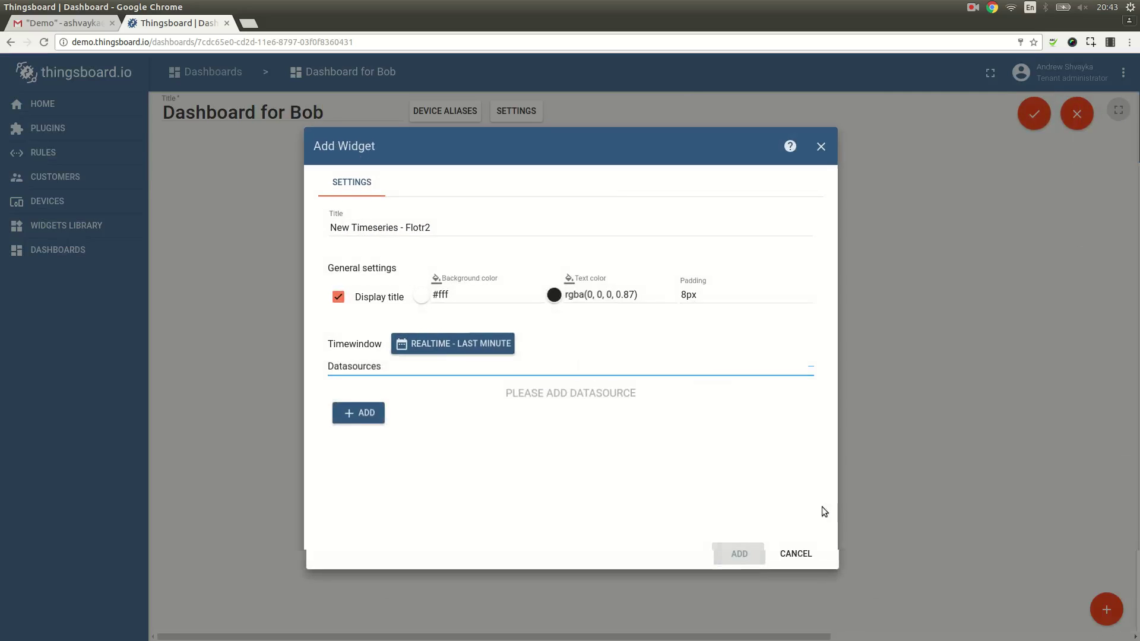
pyautogui.click(366, 412)
pyautogui.click(475, 428)
pyautogui.click(469, 450)
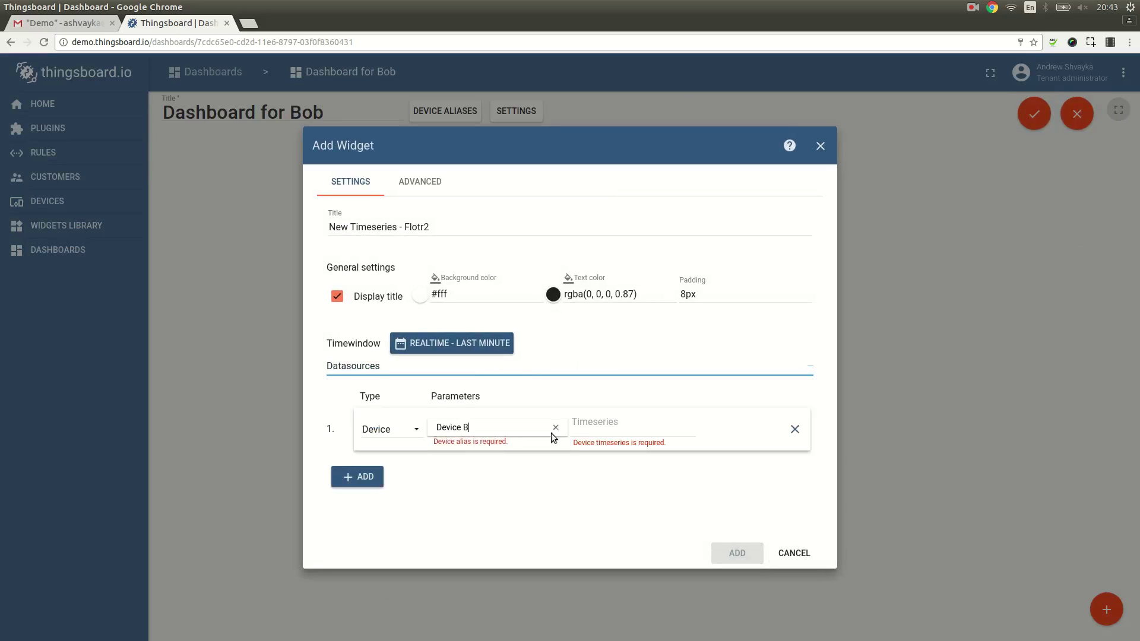
pyautogui.click(597, 430)
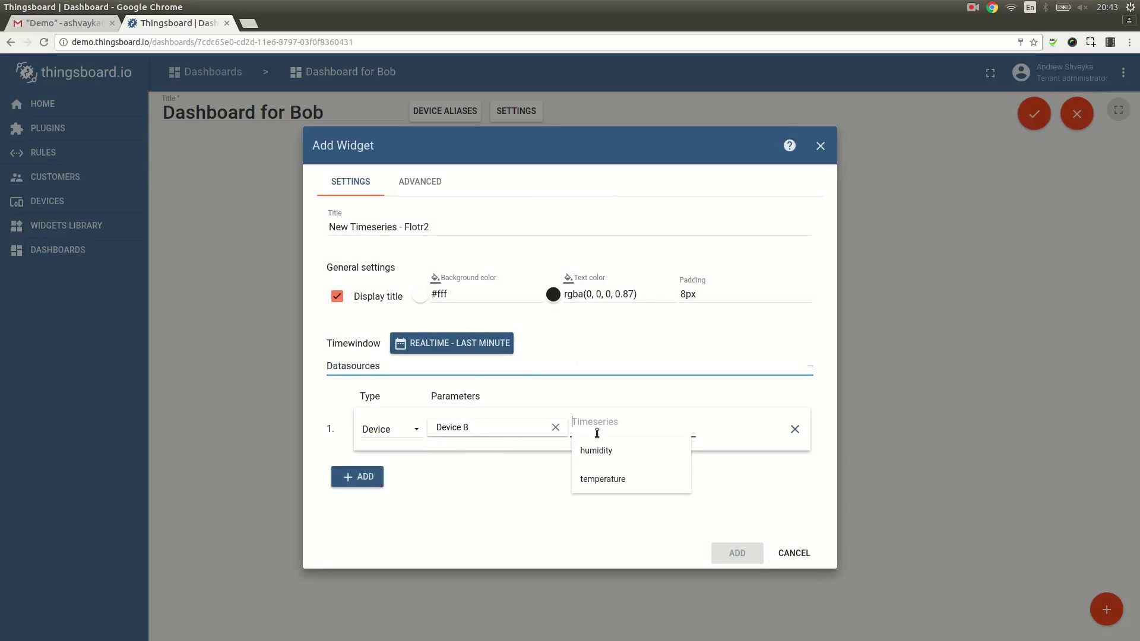
pyautogui.click(604, 479)
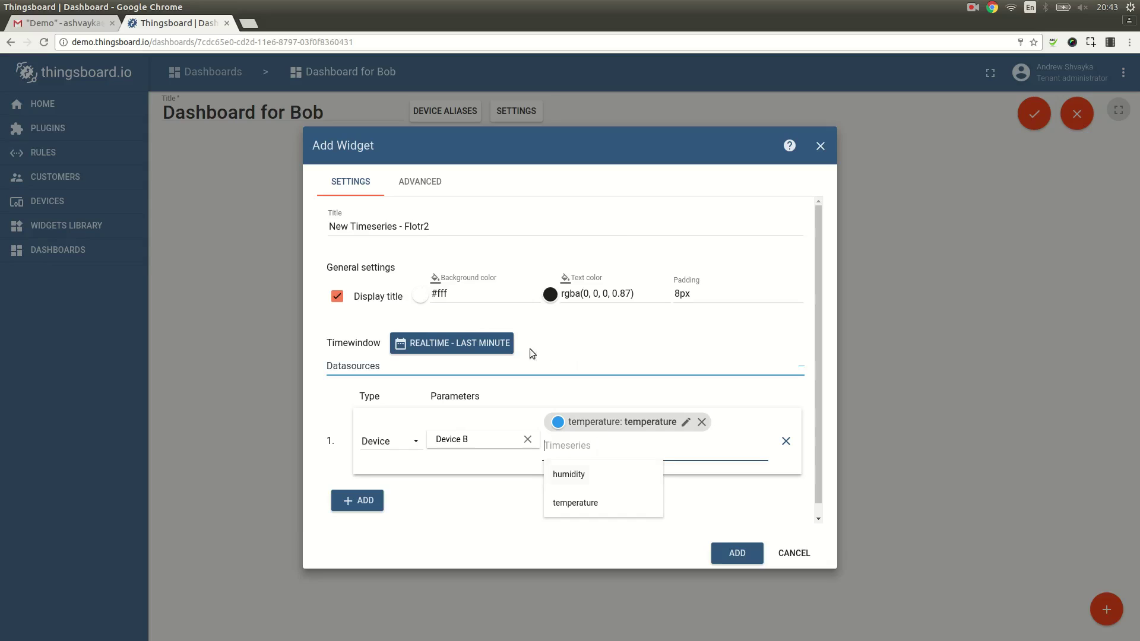
# Step: Title the chart 'Device B temperature', add it, and widen it
pyautogui.click(429, 226)
pyautogui.hotkey('ctrl', 'a')
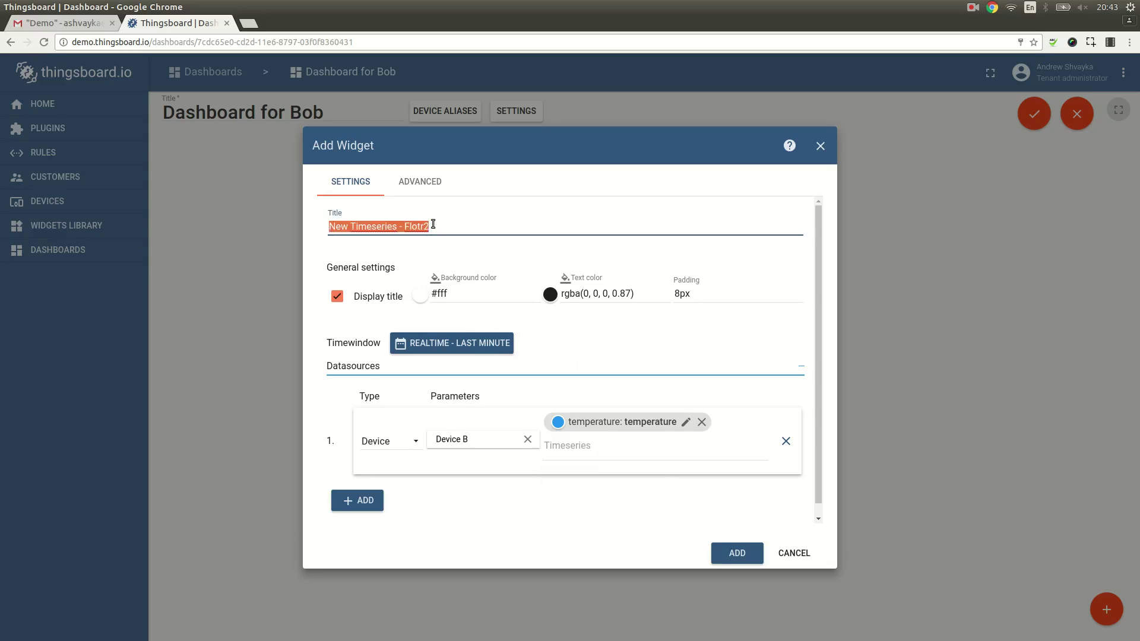
pyautogui.write('Device B temperature')
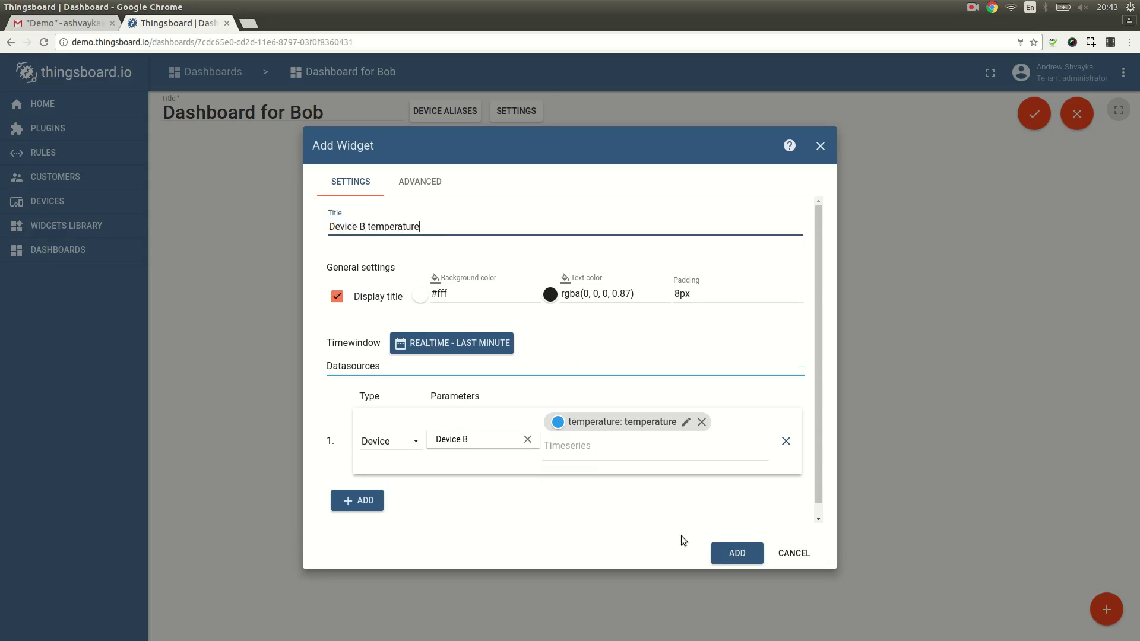
pyautogui.click(730, 552)
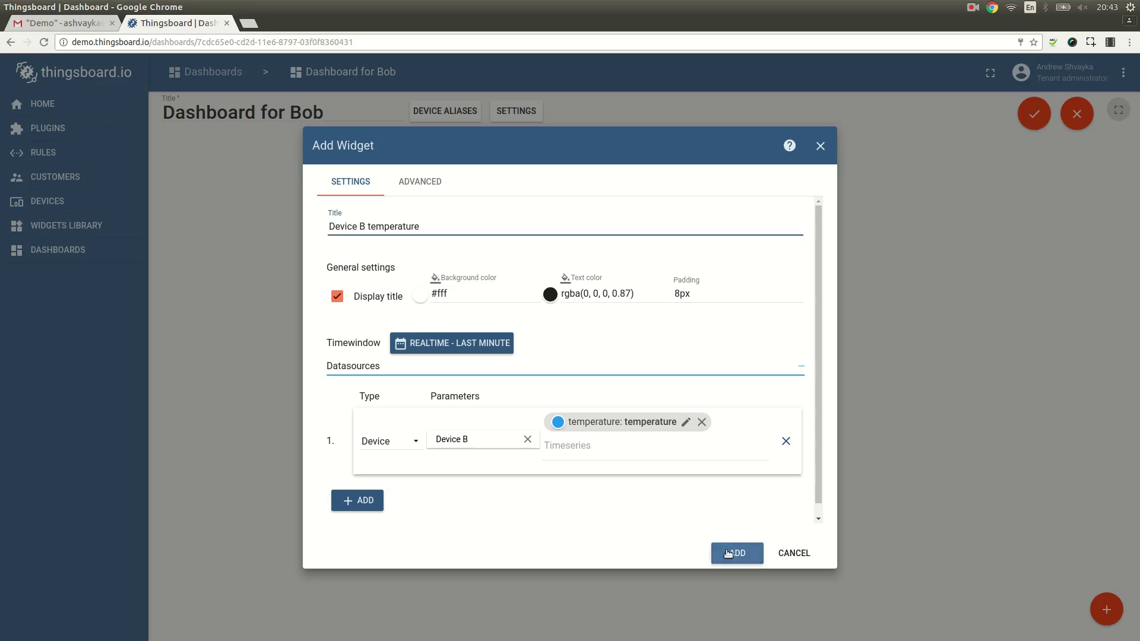
pyautogui.moveTo(470, 367); pyautogui.dragTo(754, 369)
# Step: Save the Bob dashboard and assign Dashboard for Alice to customer Alice
pyautogui.click(1033, 114)
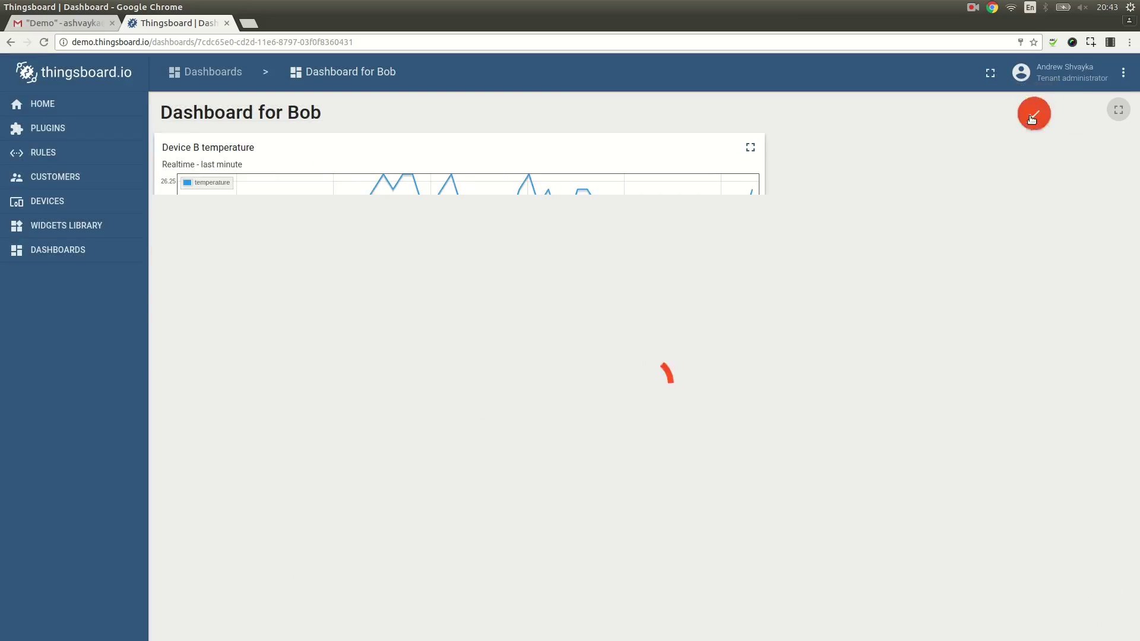
pyautogui.click(208, 72)
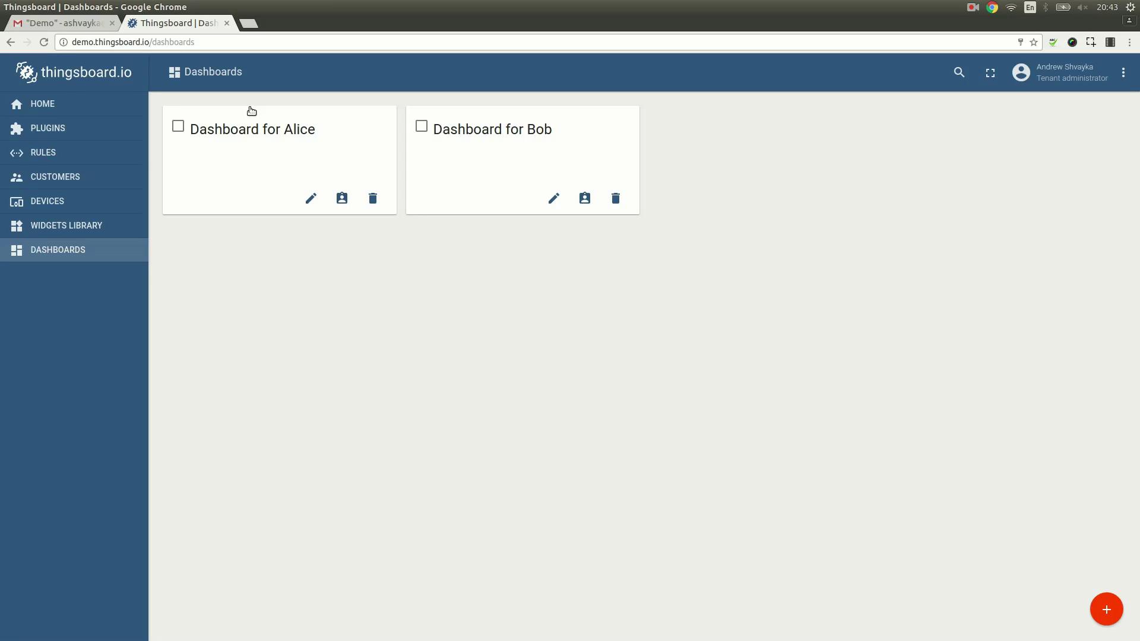
pyautogui.click(343, 202)
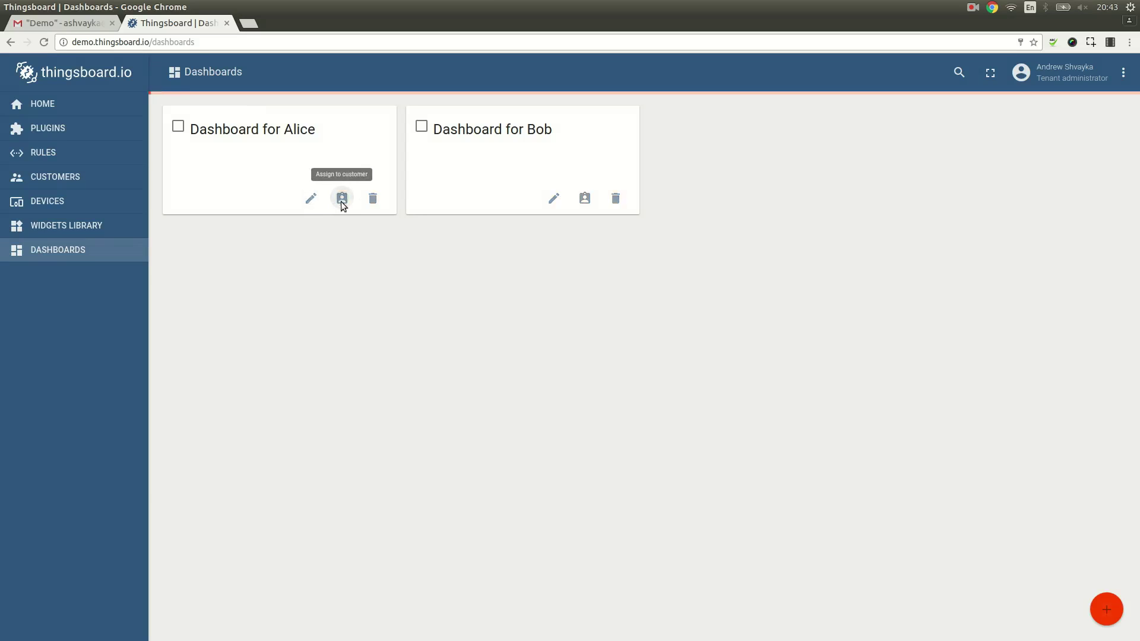
pyautogui.click(472, 357)
pyautogui.click(600, 456)
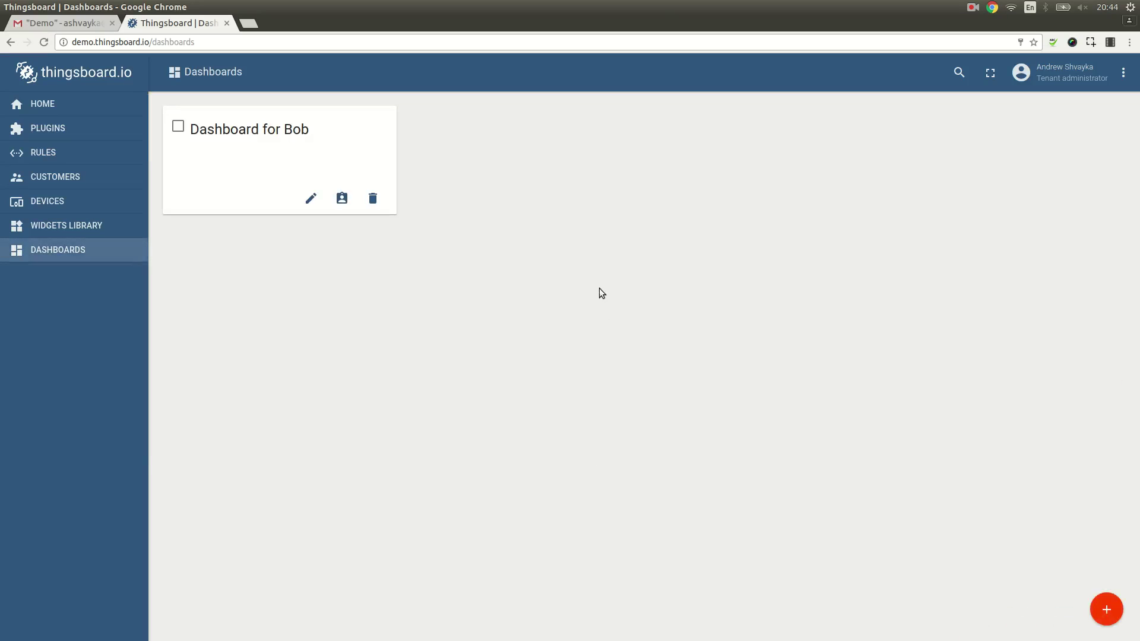
# Step: Assign Dashboard for Bob to customer Bob
pyautogui.click(341, 200)
pyautogui.click(472, 388)
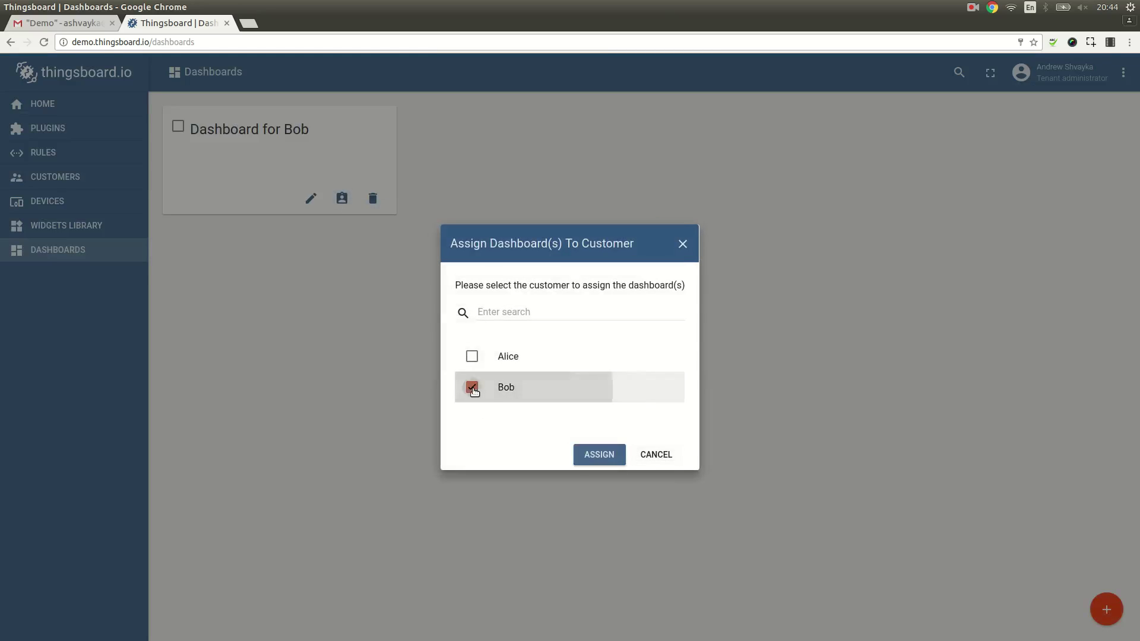
pyautogui.click(600, 455)
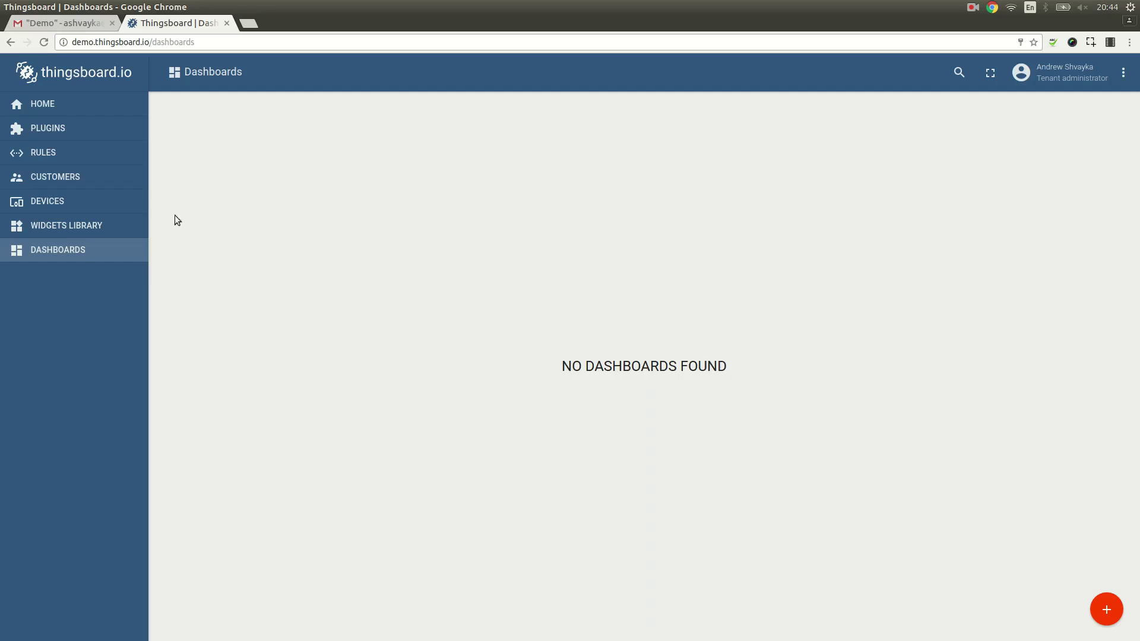
# Step: Check the dashboards assigned to Alice and to Bob in the Customers list
pyautogui.click(106, 180)
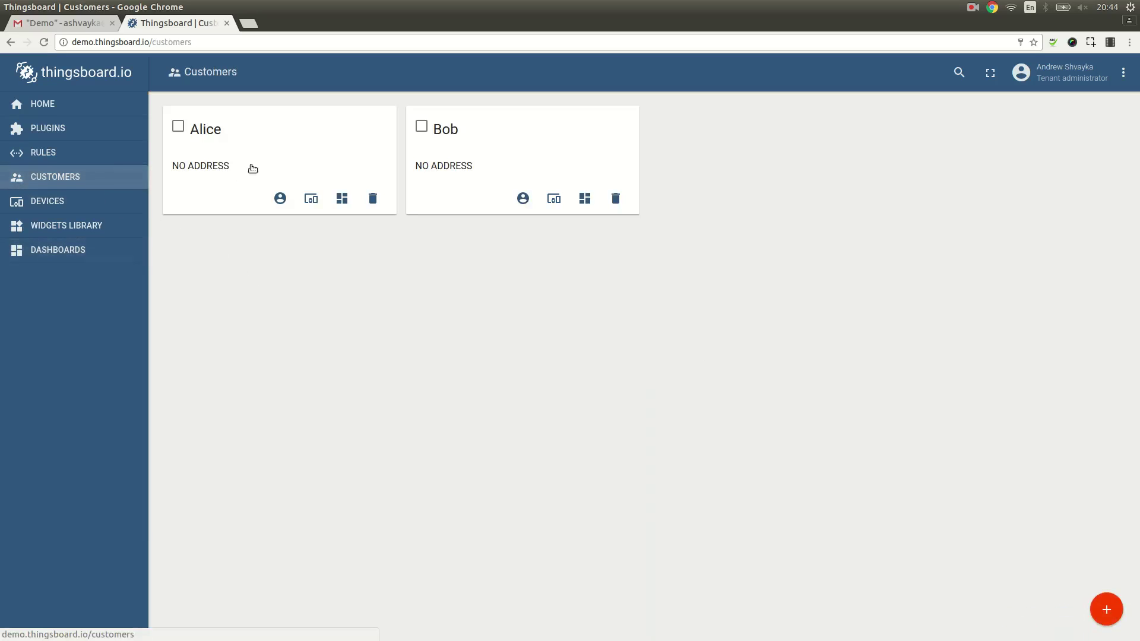
pyautogui.click(342, 198)
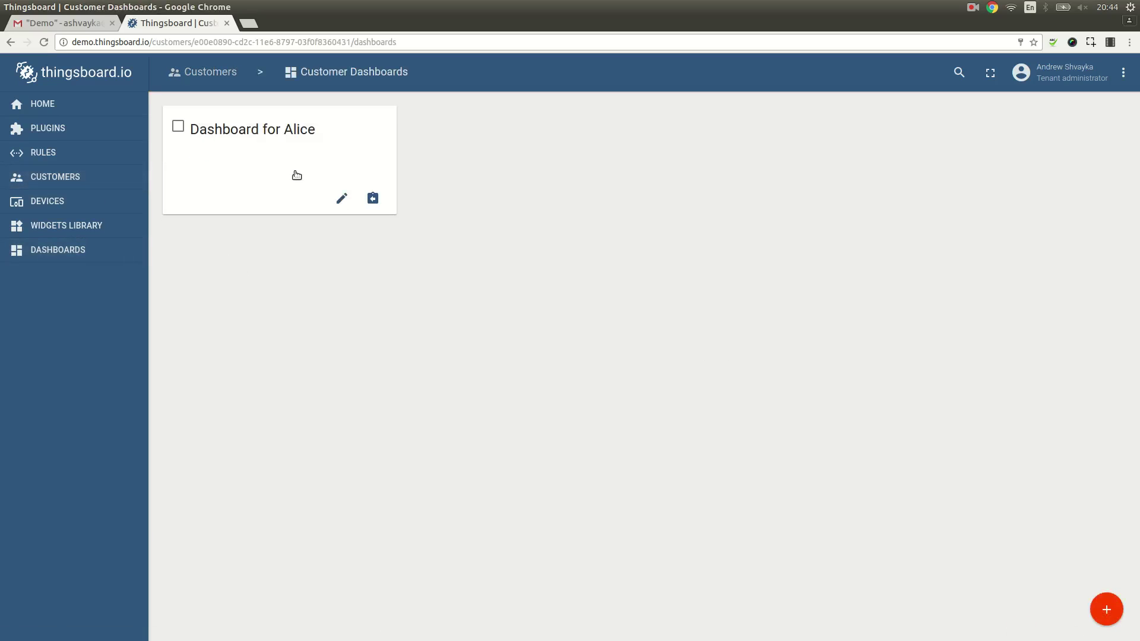
pyautogui.click(222, 77)
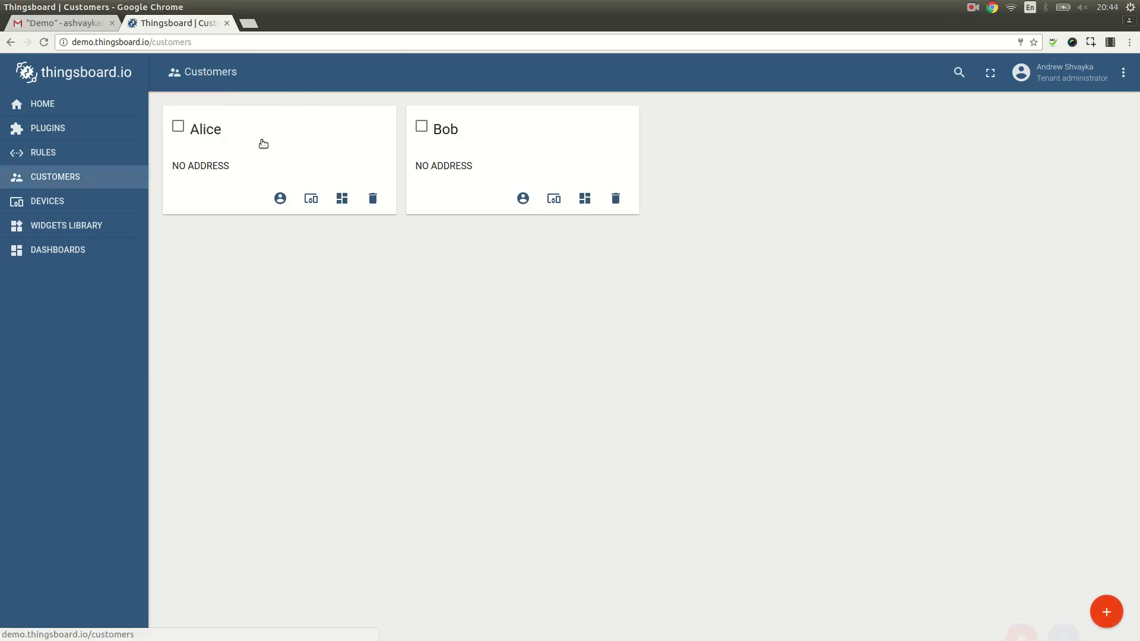
pyautogui.click(585, 199)
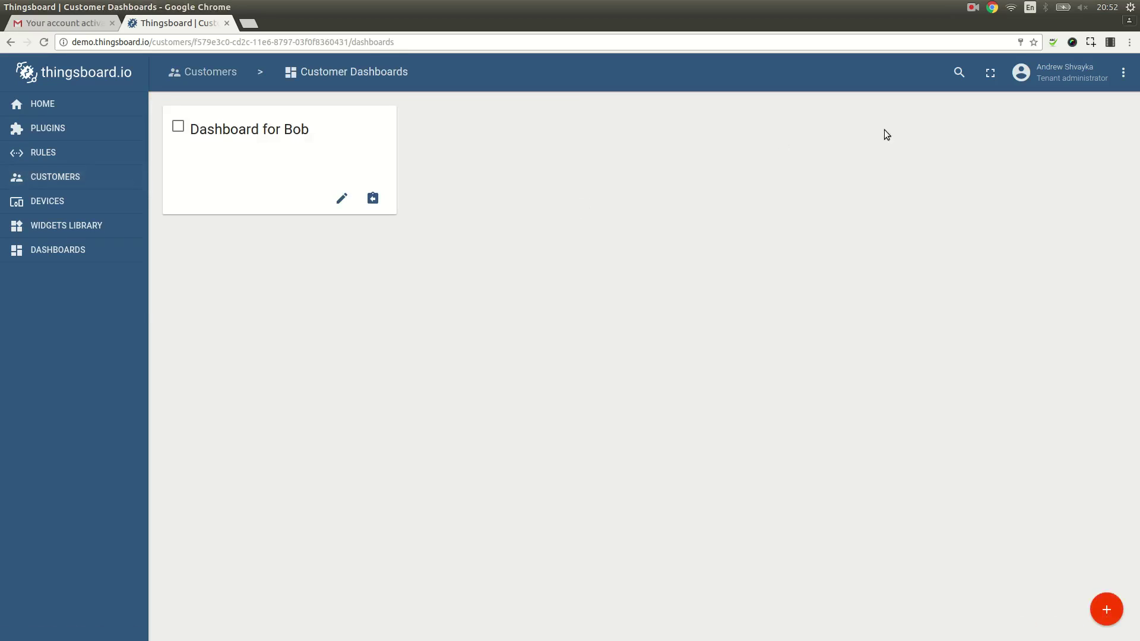
pyautogui.click(1123, 74)
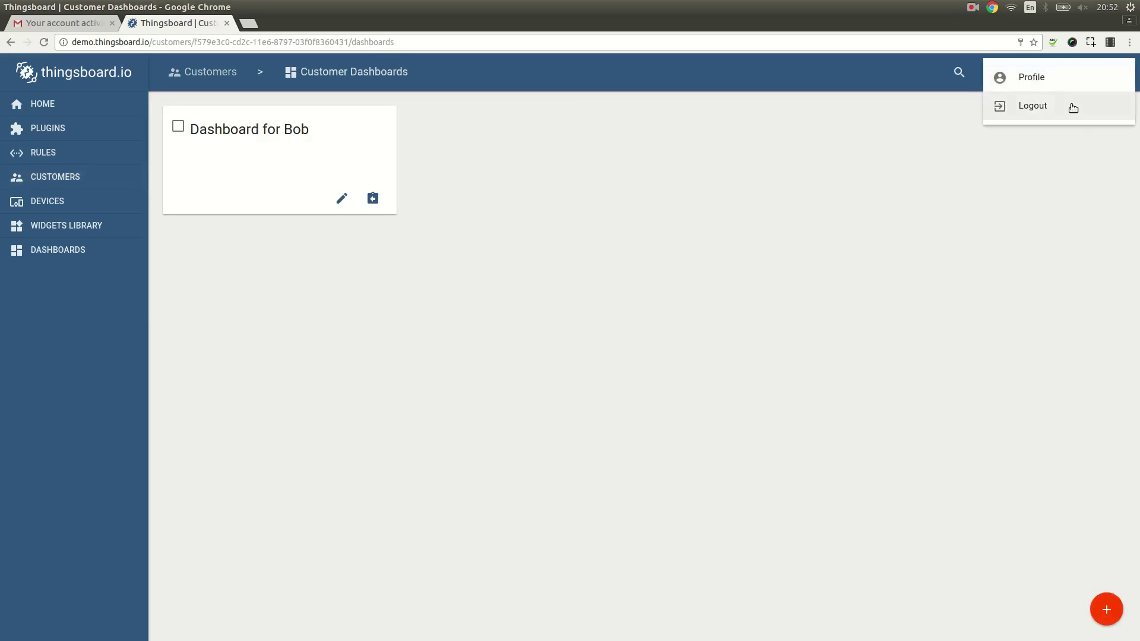
pyautogui.click(1071, 105)
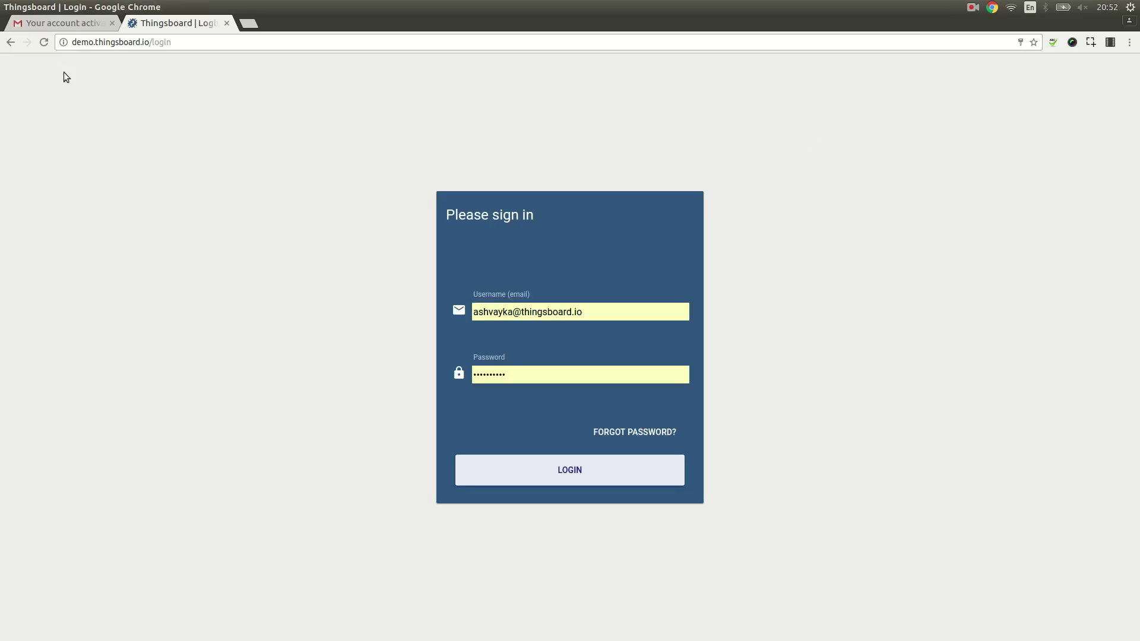
pyautogui.click(60, 27)
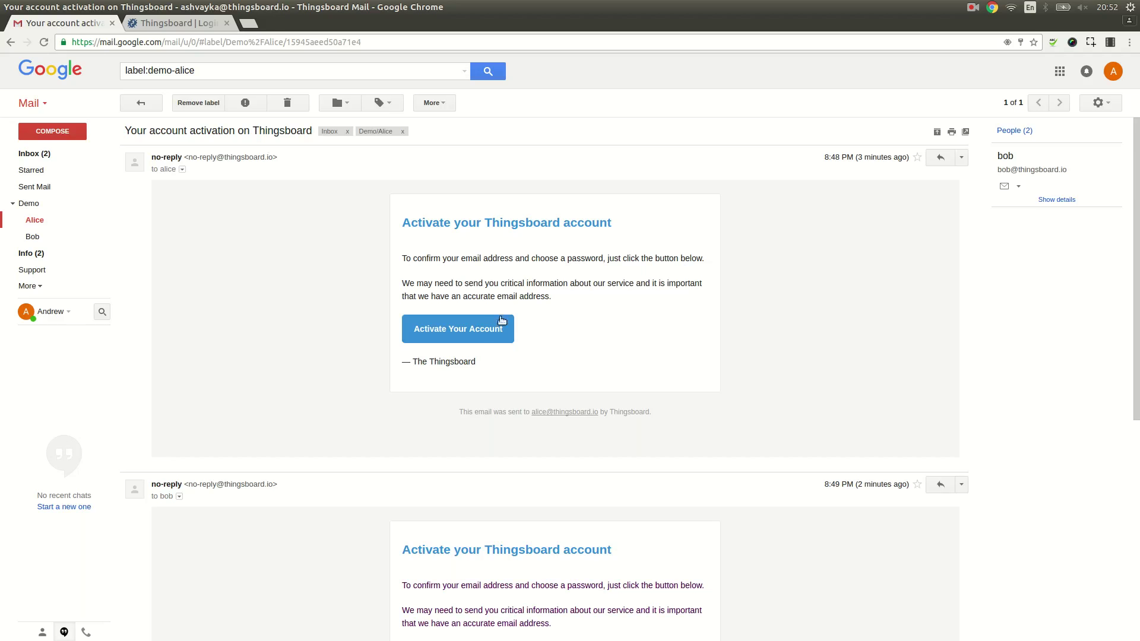
pyautogui.click(488, 329)
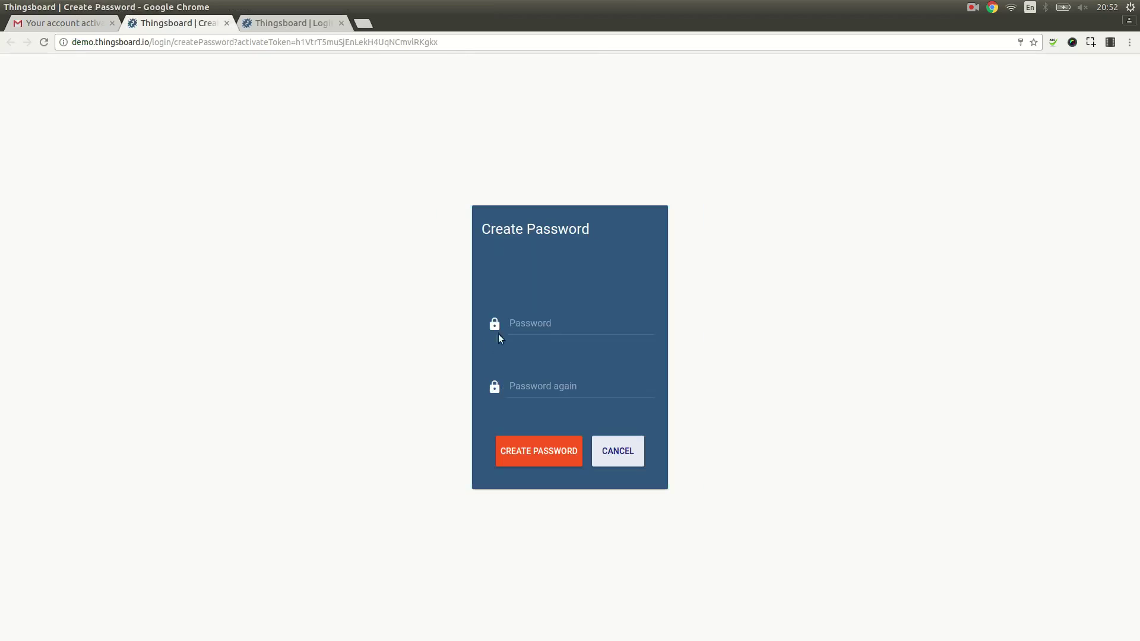
# Step: Set and confirm Alice's new password, then decline the browser's save-password prompt
pyautogui.click(538, 324)
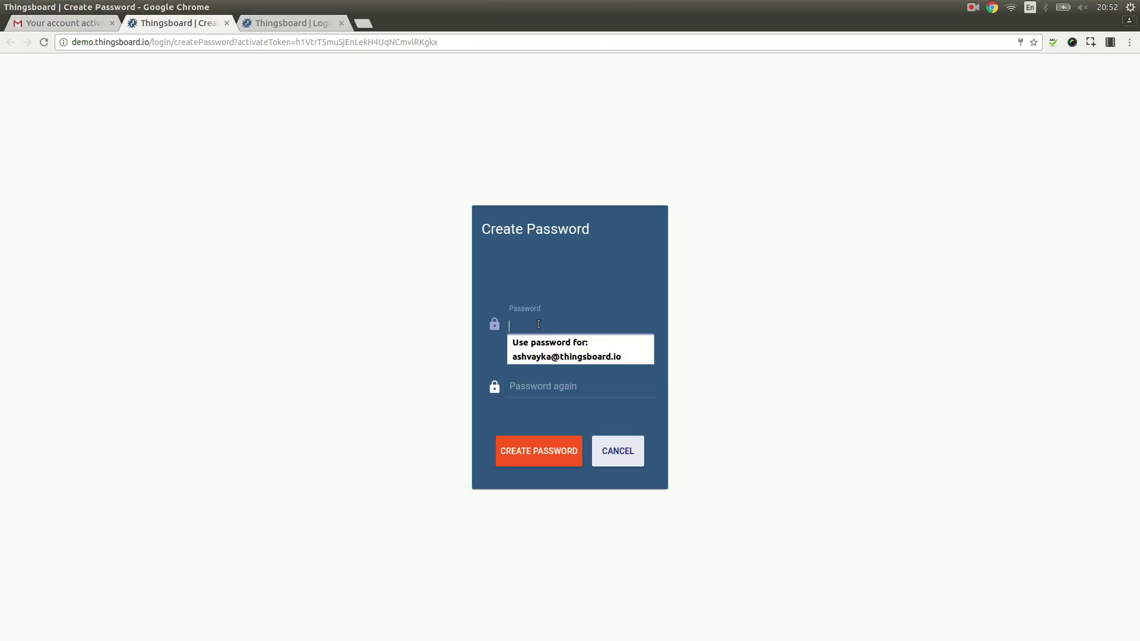
pyautogui.write('********')
pyautogui.press('Tab')
pyautogui.write('********')
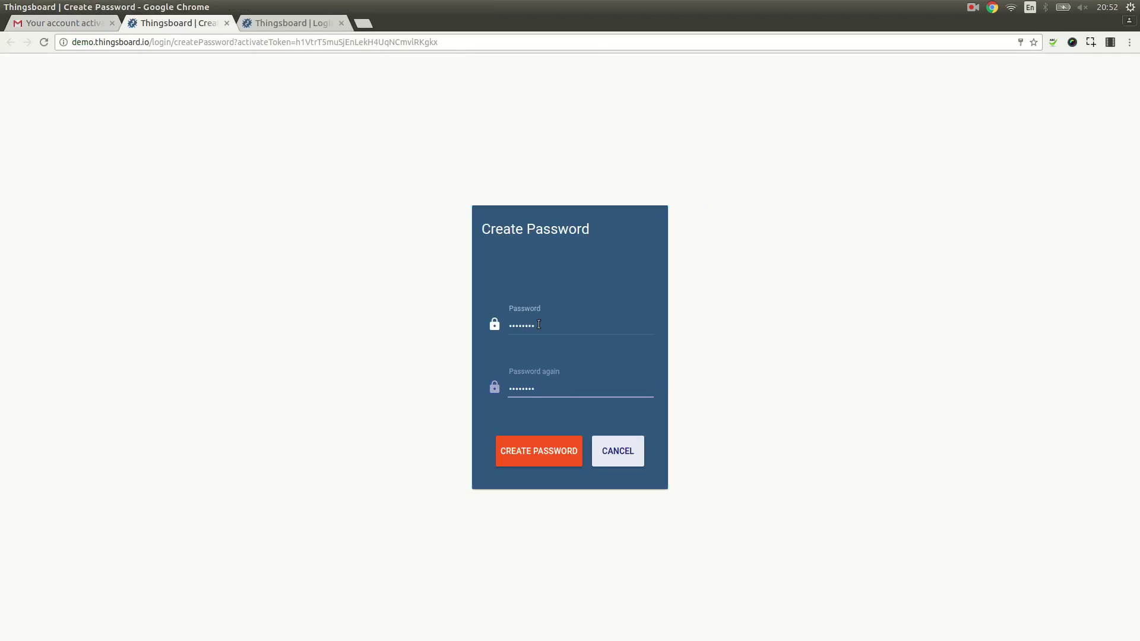
pyautogui.click(540, 440)
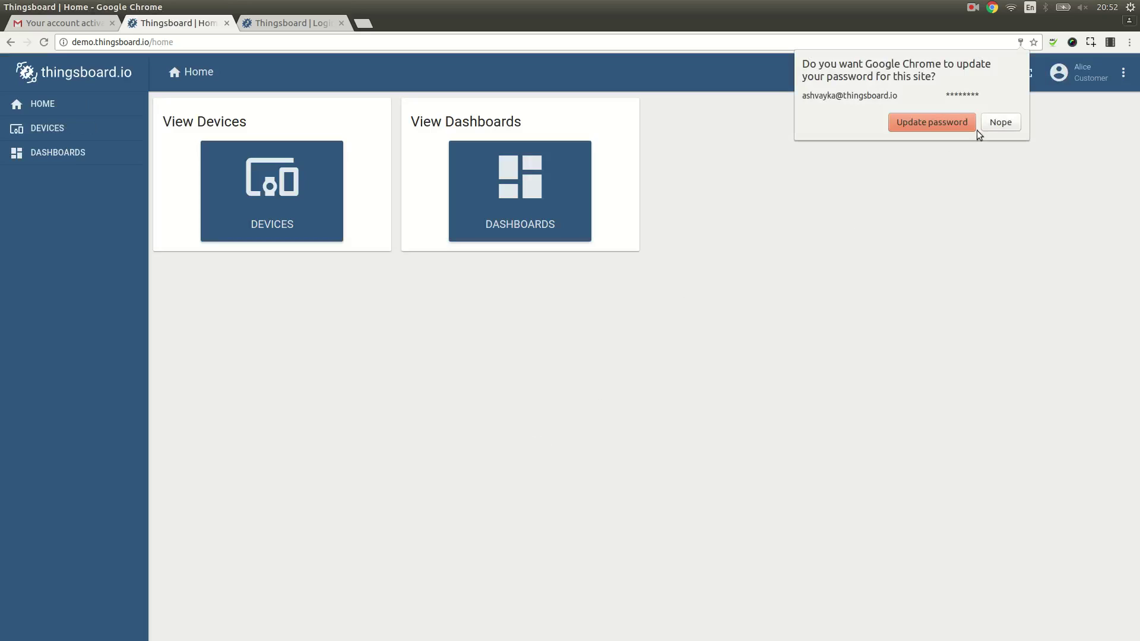
pyautogui.click(975, 128)
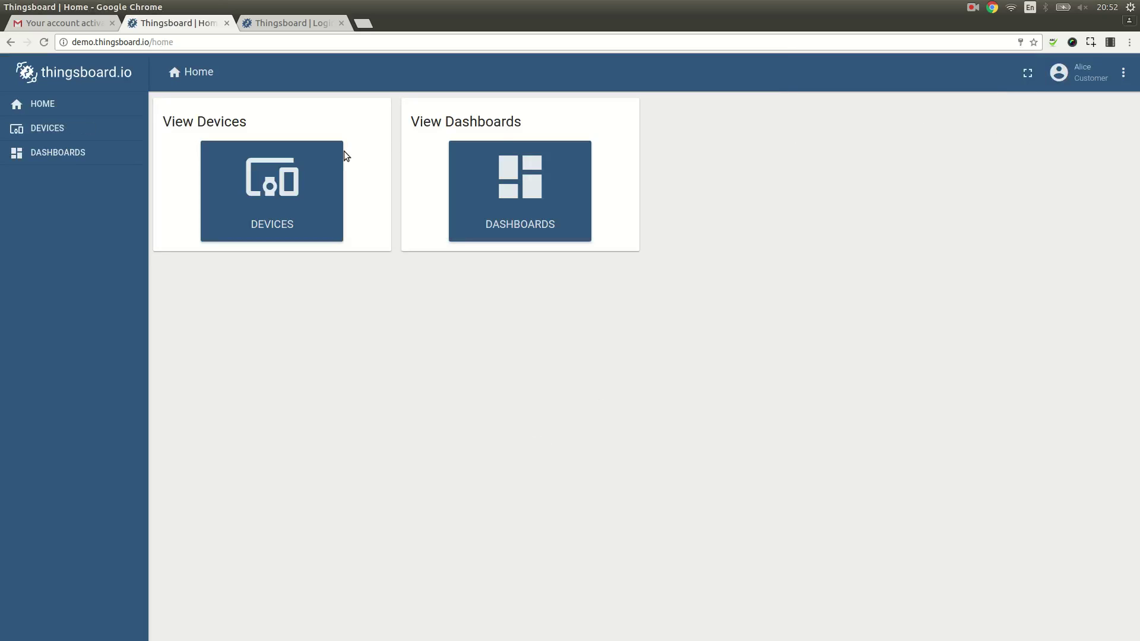
# Step: As Alice, view Device A and Dashboard for Alice, then log out
pyautogui.click(299, 184)
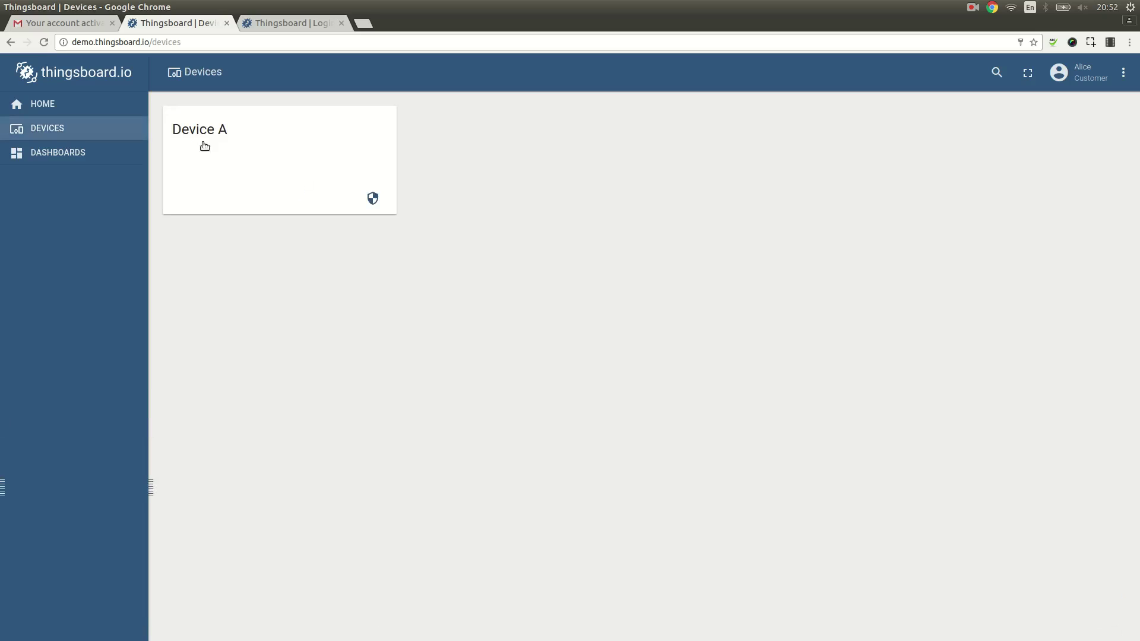
pyautogui.click(80, 153)
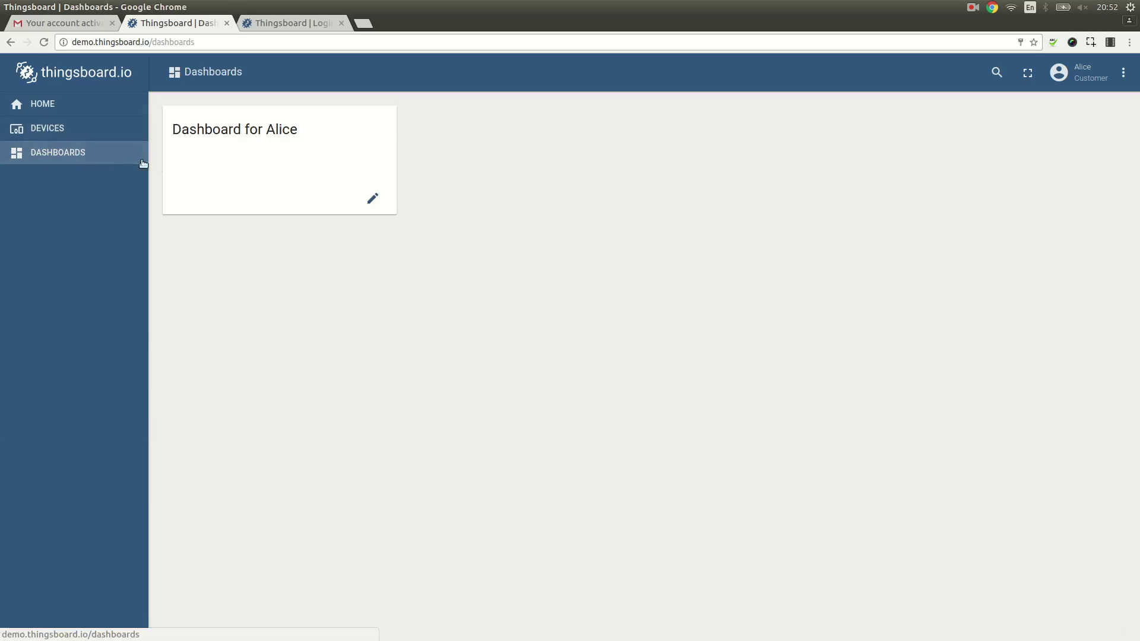
pyautogui.click(224, 160)
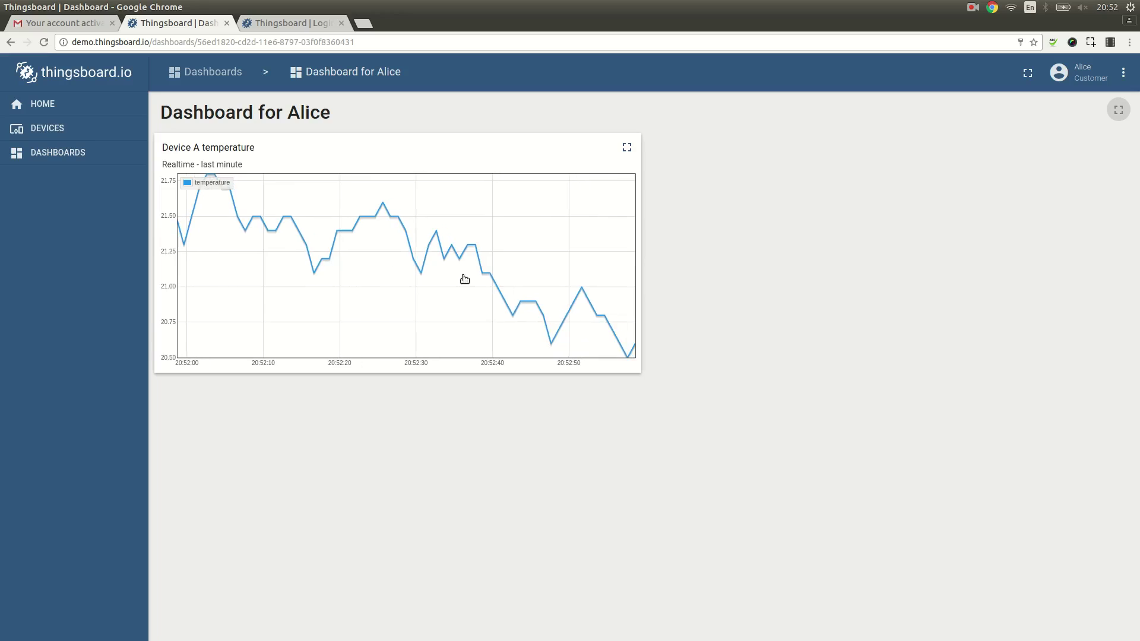
pyautogui.click(1124, 73)
pyautogui.click(1080, 112)
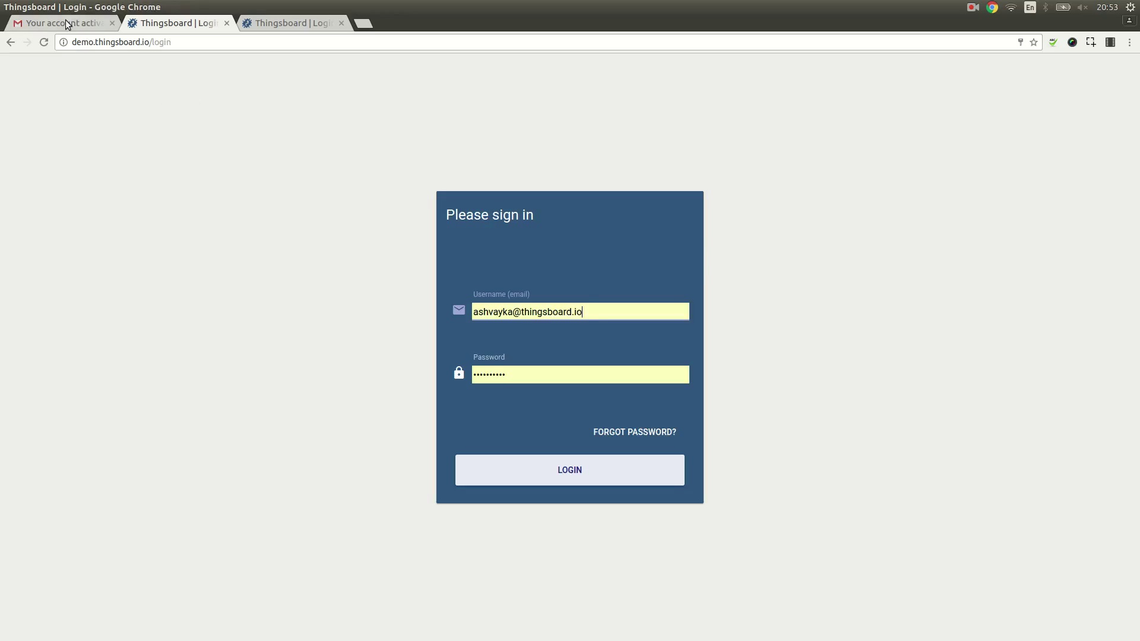
pyautogui.click(68, 23)
pyautogui.scroll(-4, 400, 418)
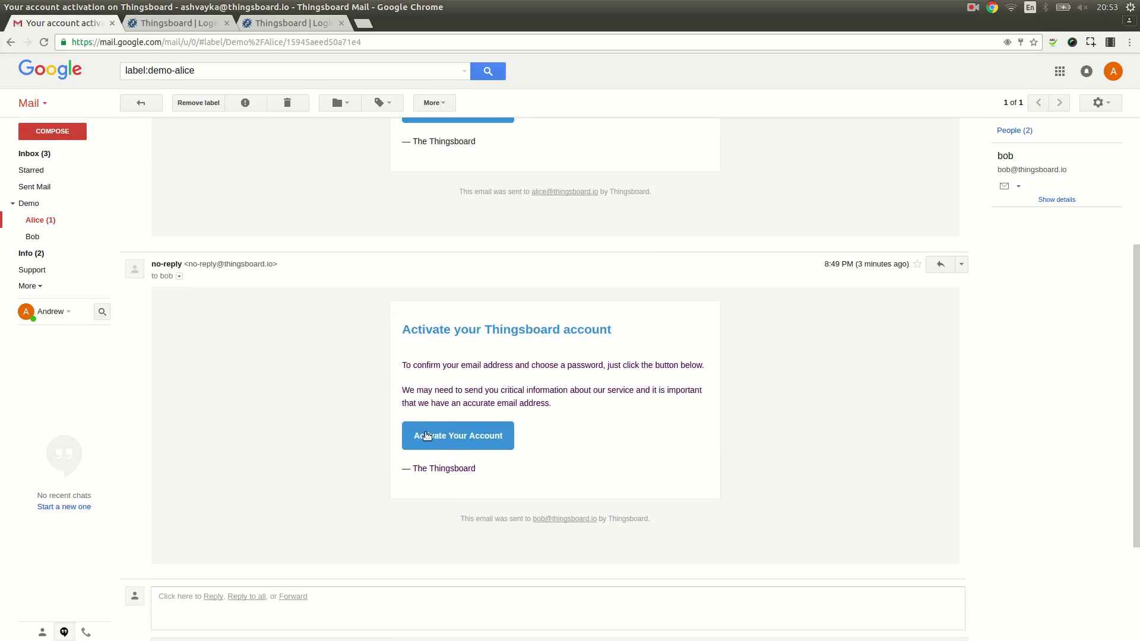
pyautogui.click(436, 438)
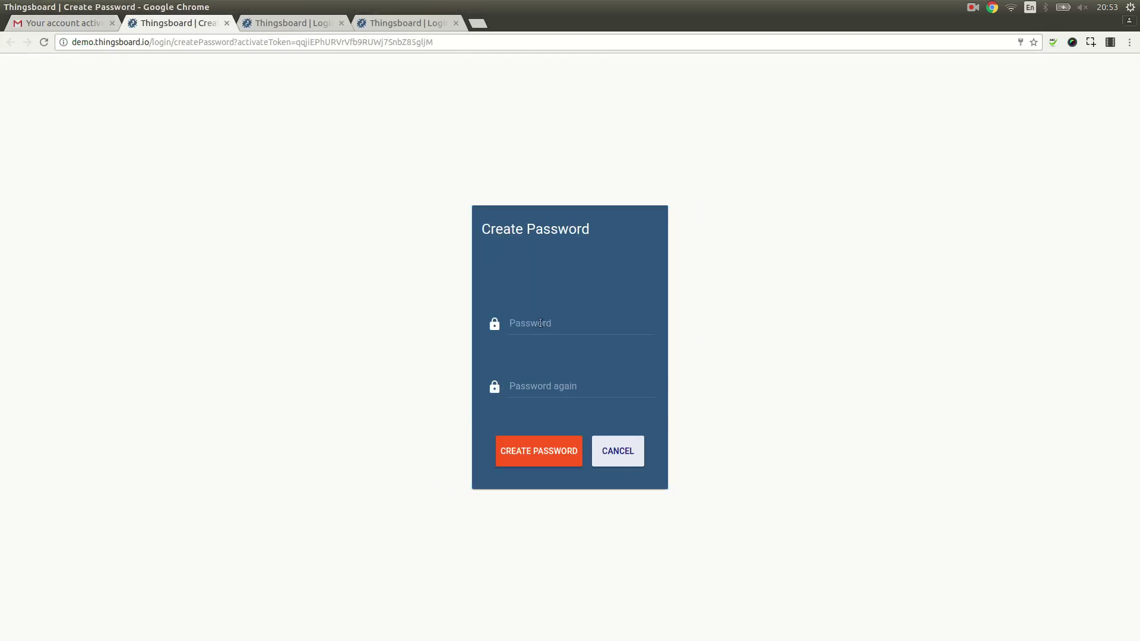
pyautogui.click(541, 318)
pyautogui.write('********')
pyautogui.press('Tab')
pyautogui.write('********')
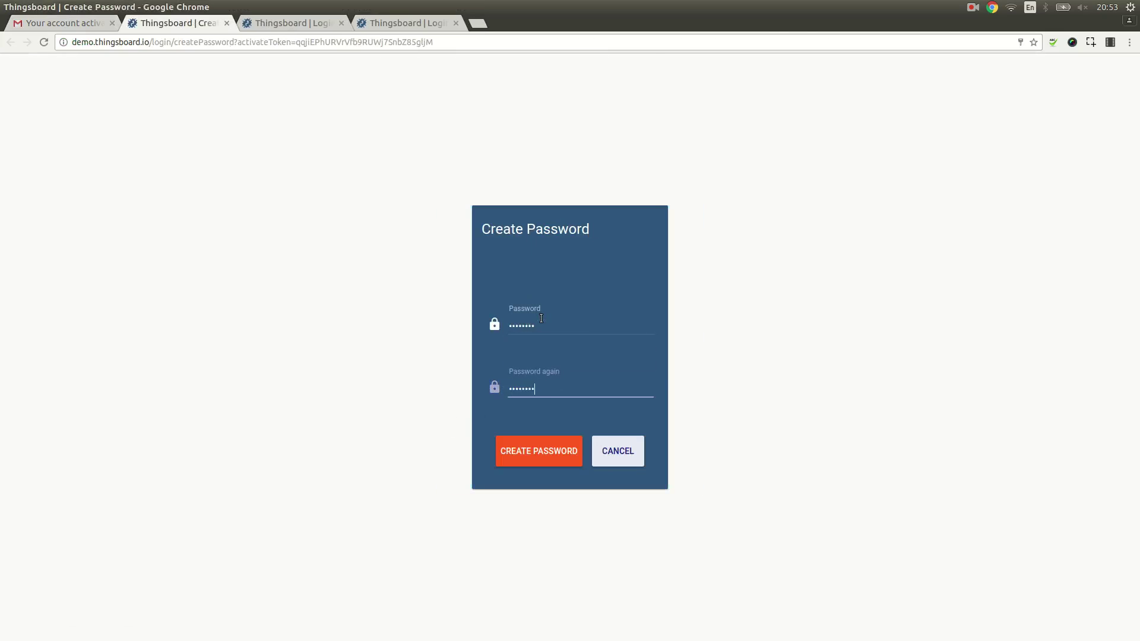
pyautogui.click(530, 447)
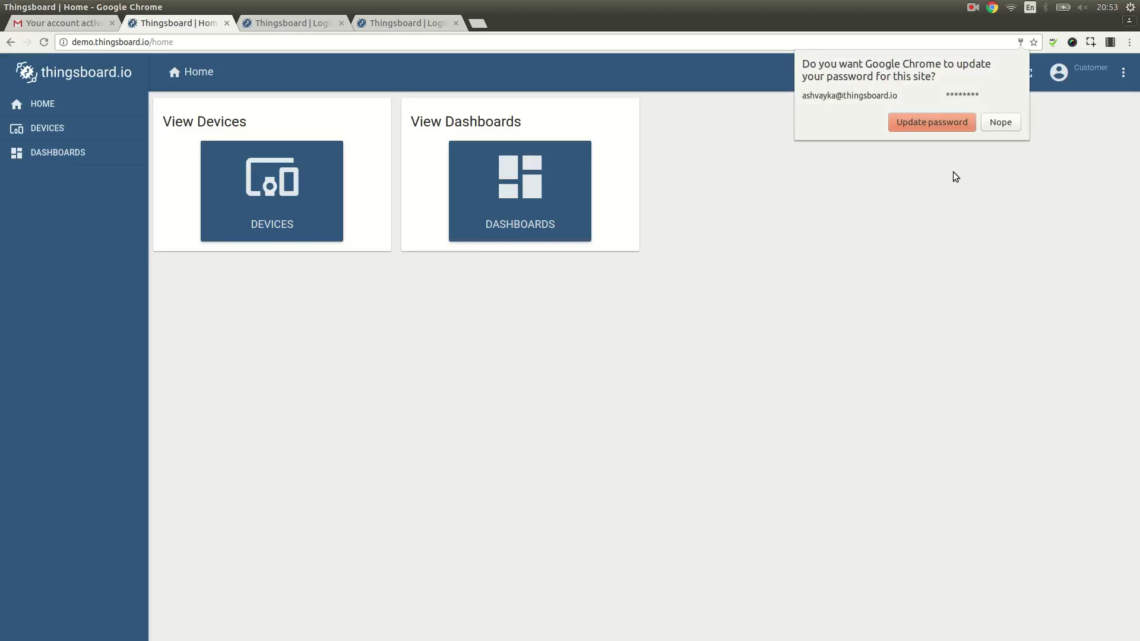
pyautogui.click(1004, 122)
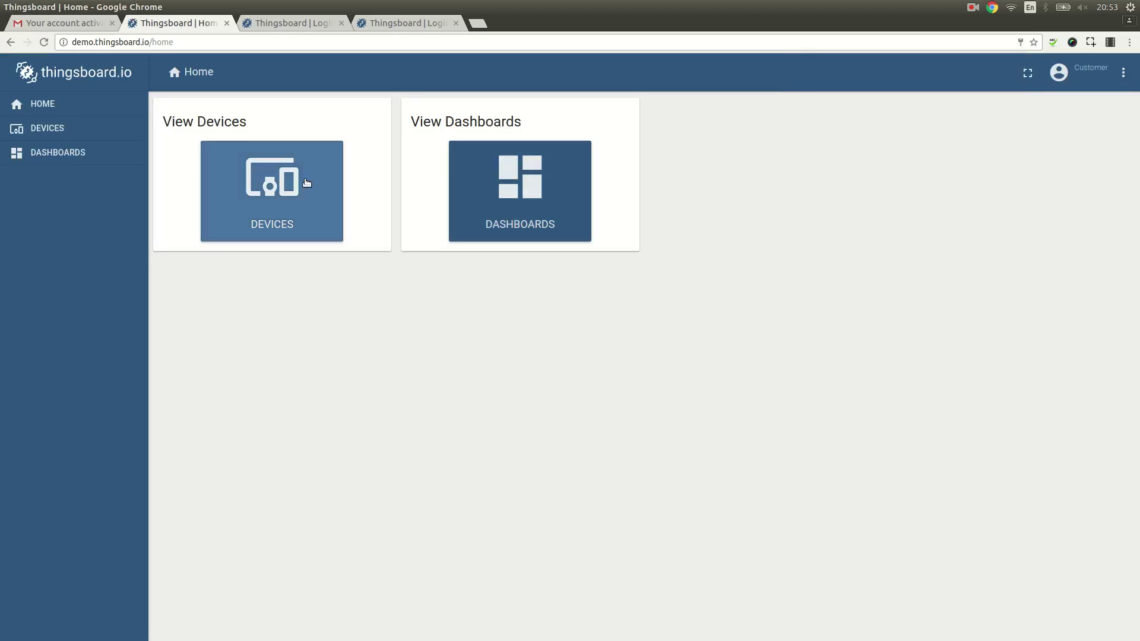
# Step: View Bob's devices, then open Dashboard for Bob
pyautogui.click(287, 187)
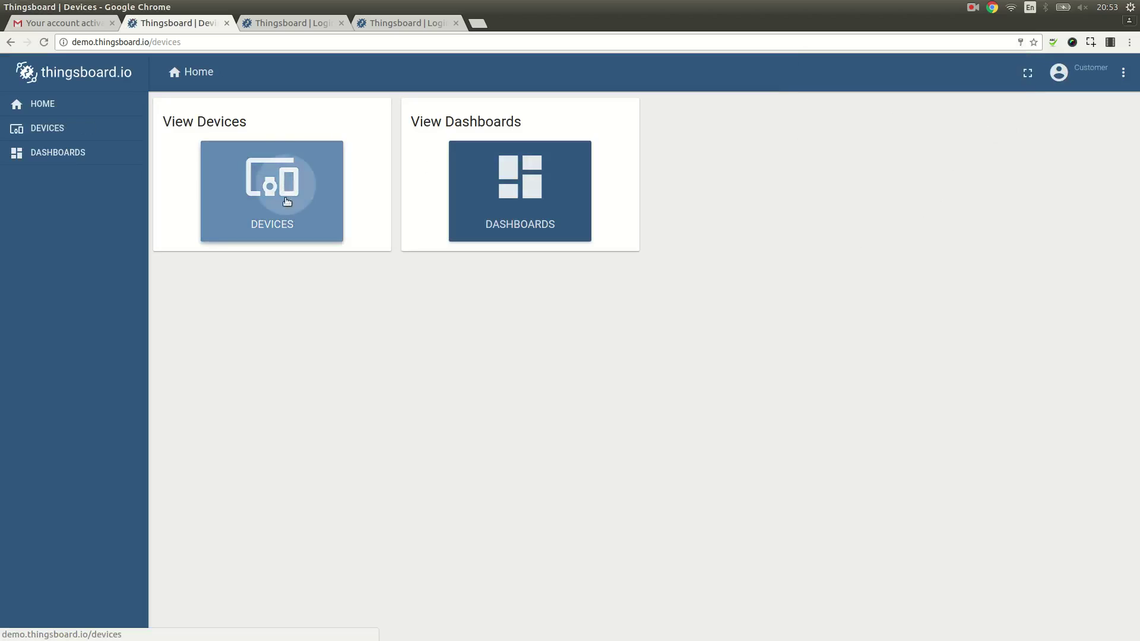
pyautogui.click(71, 153)
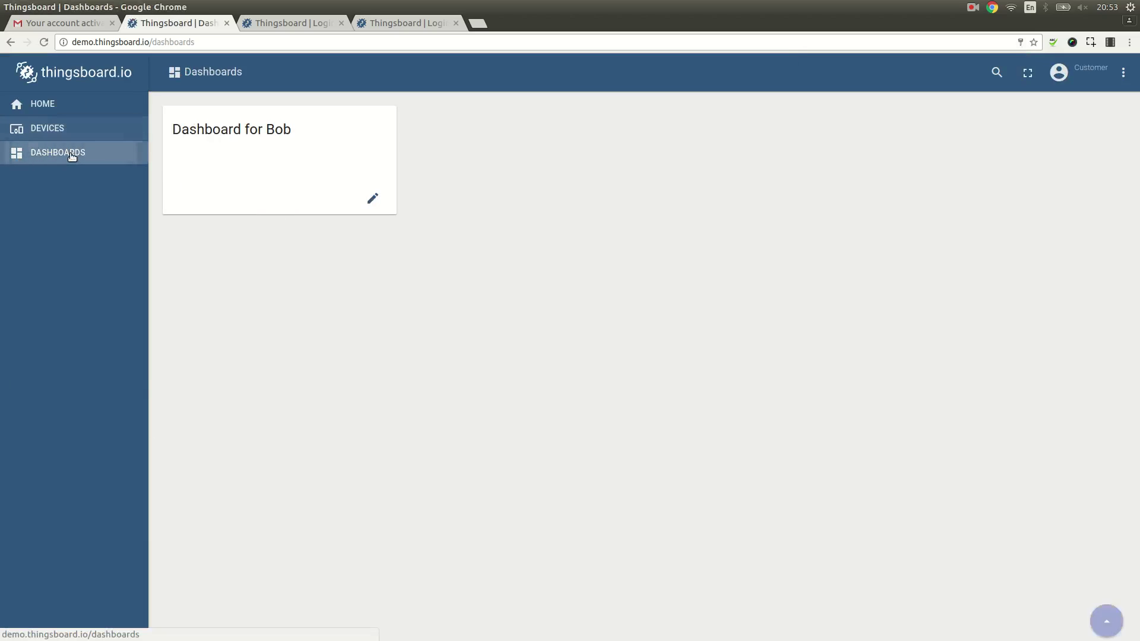
pyautogui.click(273, 166)
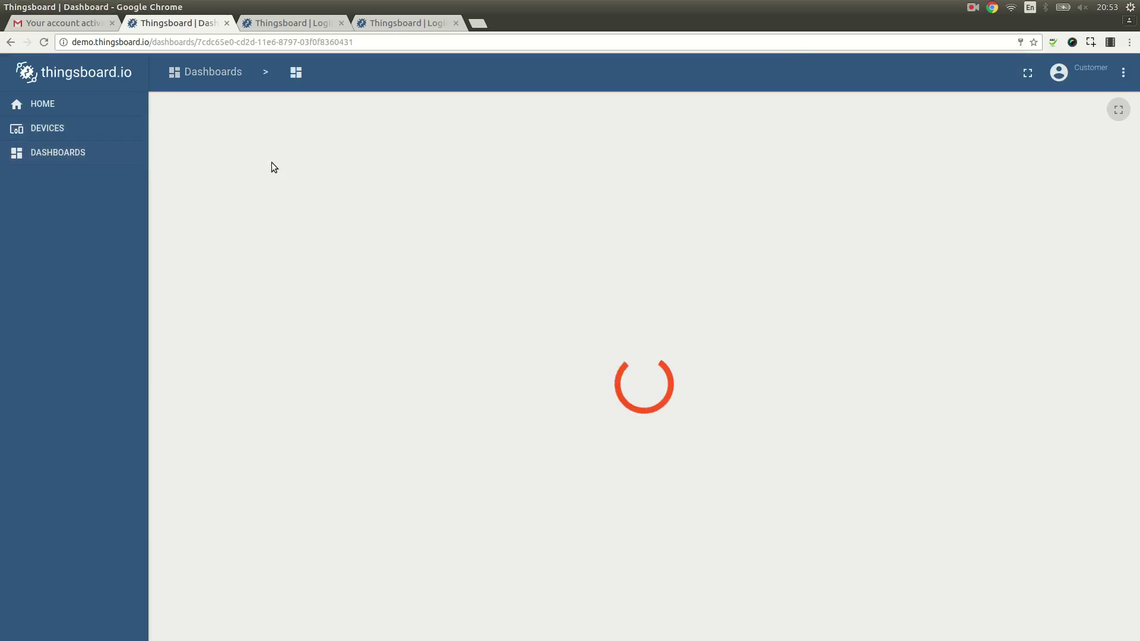